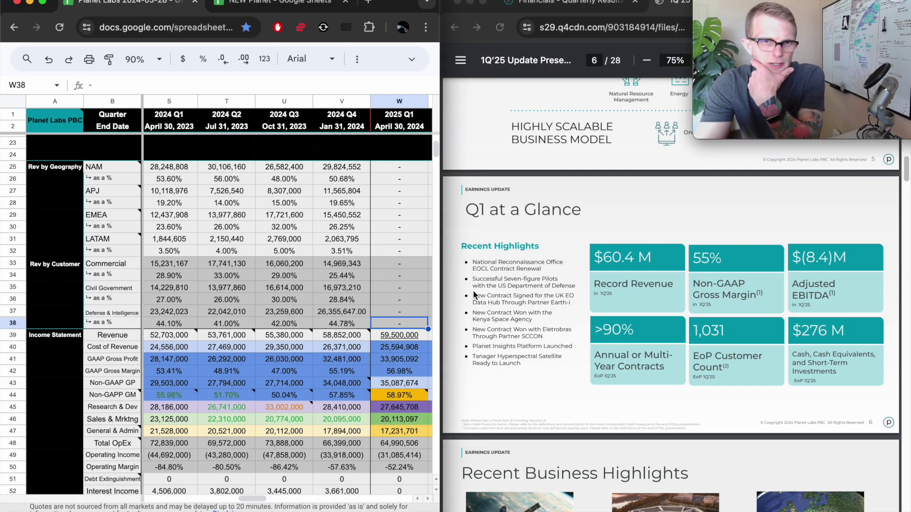
- Read the 2025 Q1 guidance notes on Revenue and Non-GAAP gross margin to compare with the Q1 at a Glance slide
{"action": "left_click", "coordinate": [383, 335]}
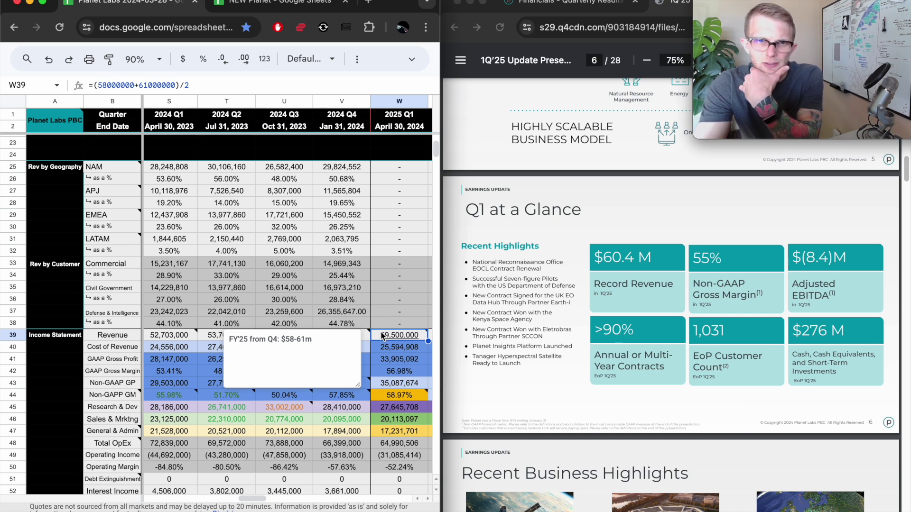
{"action": "left_click", "coordinate": [372, 312]}
{"action": "left_click", "coordinate": [396, 394]}
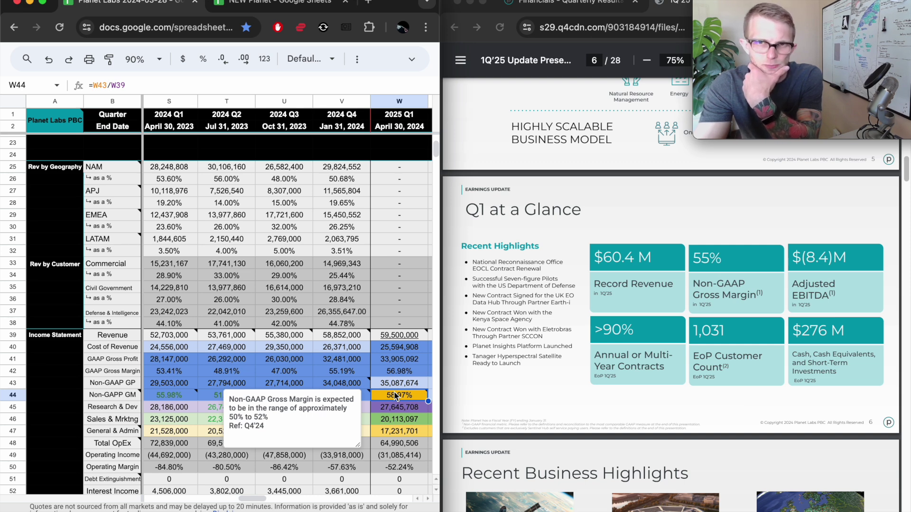
{"action": "left_click", "coordinate": [395, 300]}
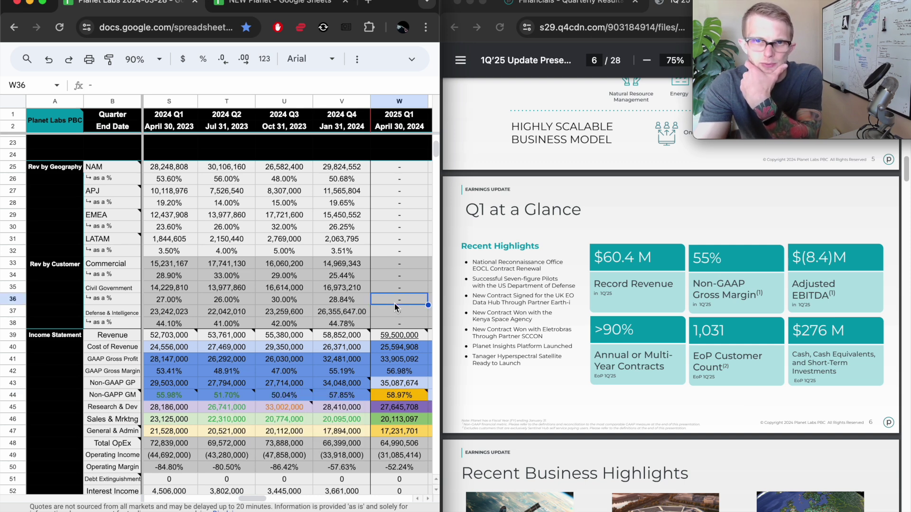
- Read the guidance note on the 2025 Q1 Adj EBITDA cell to compare with the adjusted EBITDA on the slide
{"action": "scroll", "coordinate": [394, 303], "scroll_direction": "down", "scroll_amount": 10}
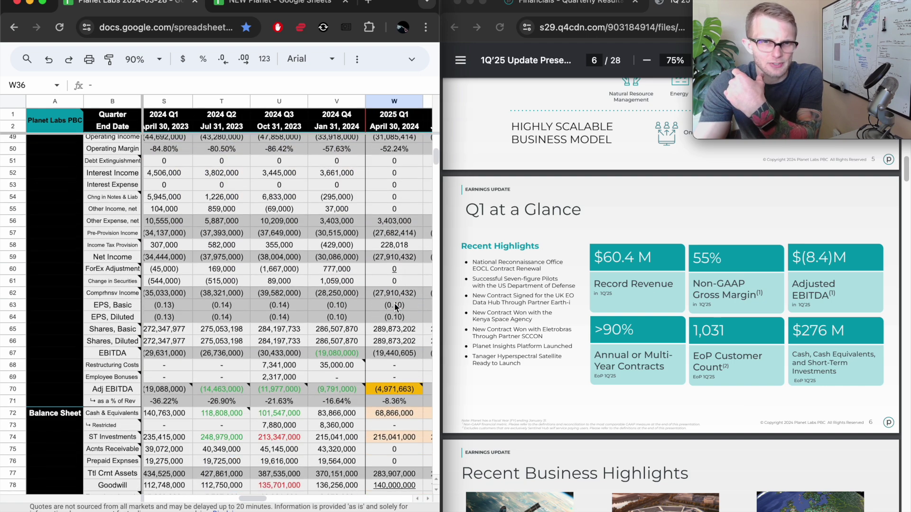
{"action": "scroll", "coordinate": [396, 307], "scroll_direction": "up", "scroll_amount": 1}
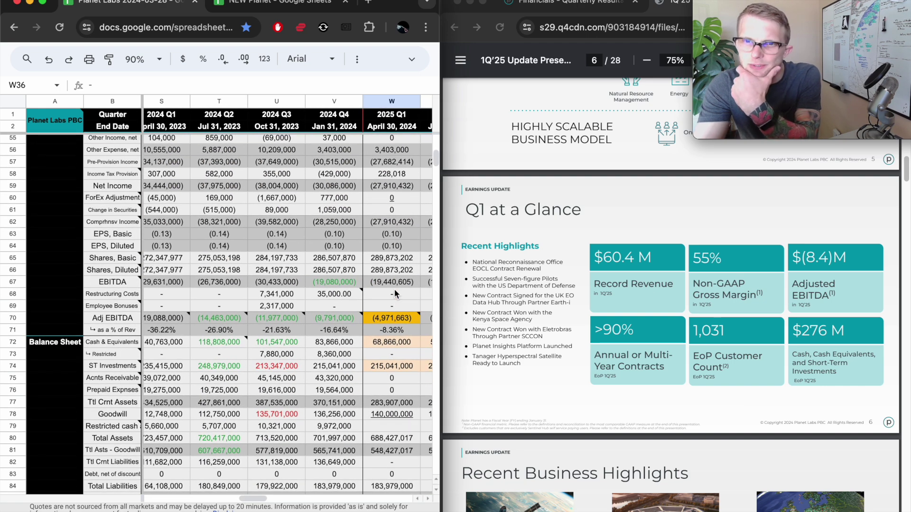
{"action": "left_click", "coordinate": [392, 317]}
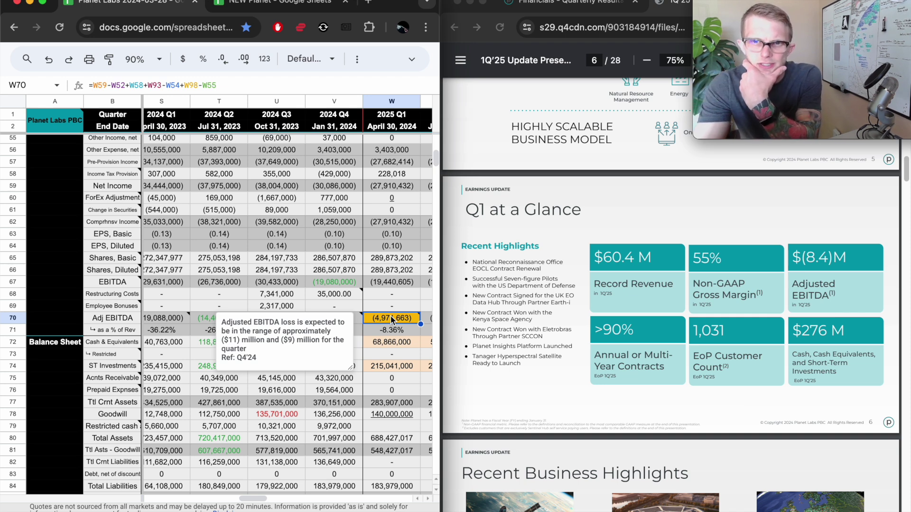
{"action": "left_click", "coordinate": [406, 297]}
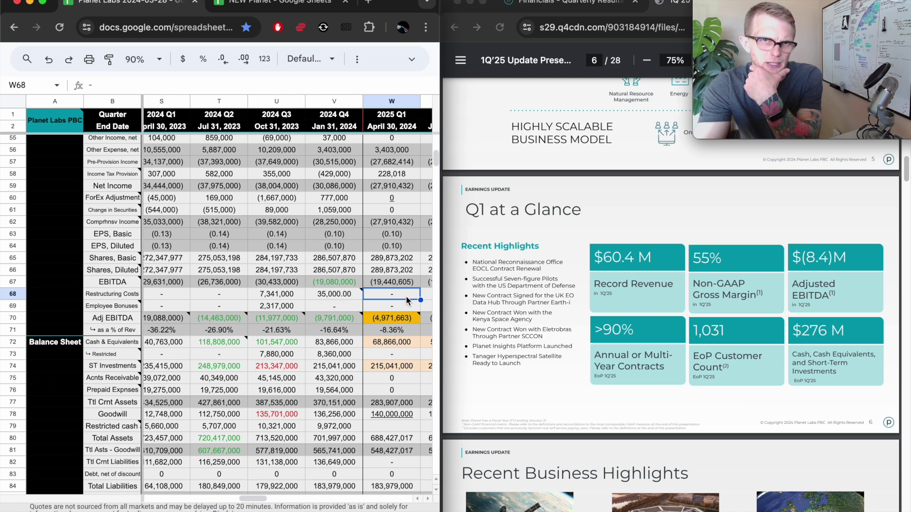
- Look over the 2025 projections through Q4, then the KPI rows including Total Customers and Recurring ACV
{"action": "scroll", "coordinate": [406, 300], "scroll_direction": "right", "scroll_amount": 6}
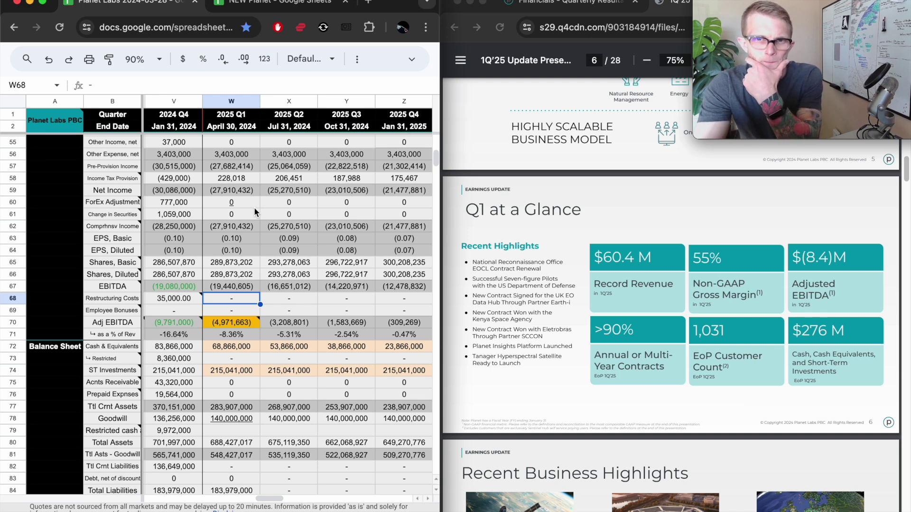
{"action": "scroll", "coordinate": [255, 212], "scroll_direction": "left", "scroll_amount": 4}
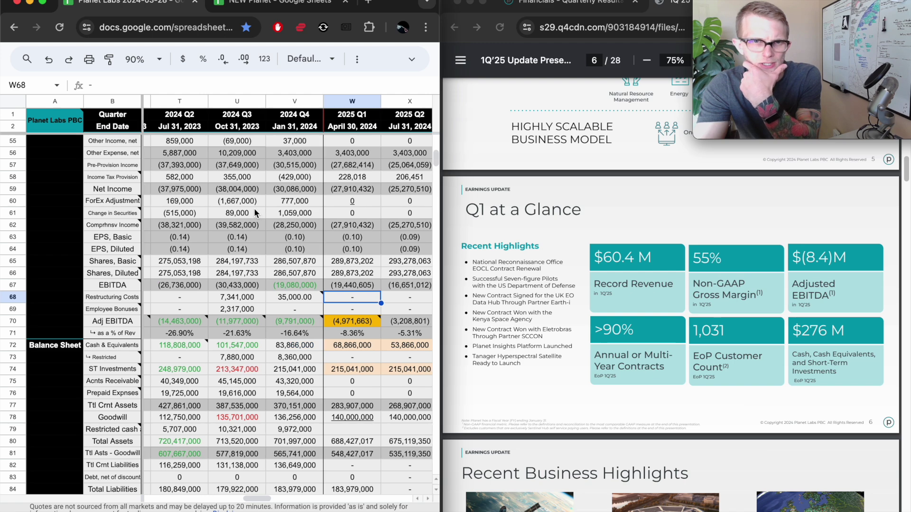
{"action": "scroll", "coordinate": [254, 212], "scroll_direction": "left", "scroll_amount": 1}
{"action": "scroll", "coordinate": [254, 212], "scroll_direction": "down", "scroll_amount": 3}
{"action": "scroll", "coordinate": [254, 212], "scroll_direction": "up", "scroll_amount": 15}
{"action": "scroll", "coordinate": [512, 282], "scroll_direction": "up", "scroll_amount": 1}
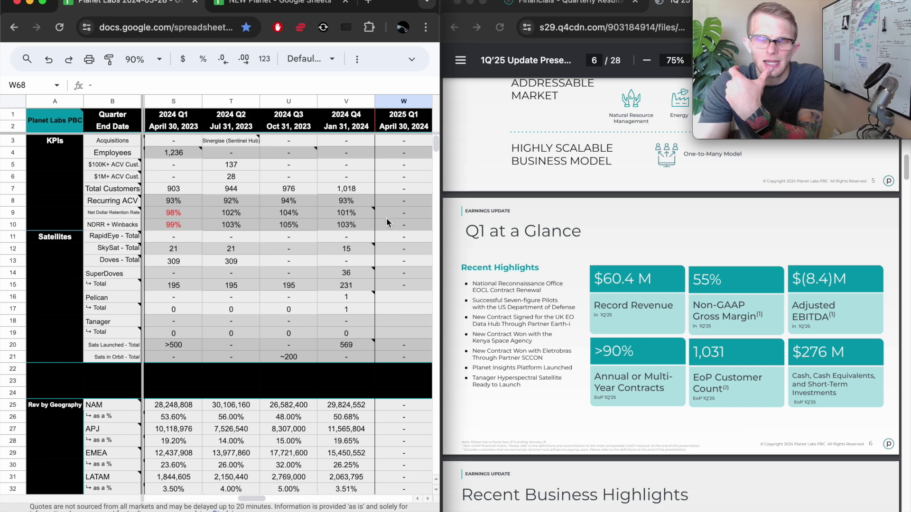
- Select the 2024 Q4 cash and equivalents, short-term investments and restricted cash together to compare with the slide's cash figure
{"action": "scroll", "coordinate": [386, 218], "scroll_direction": "down", "scroll_amount": 10}
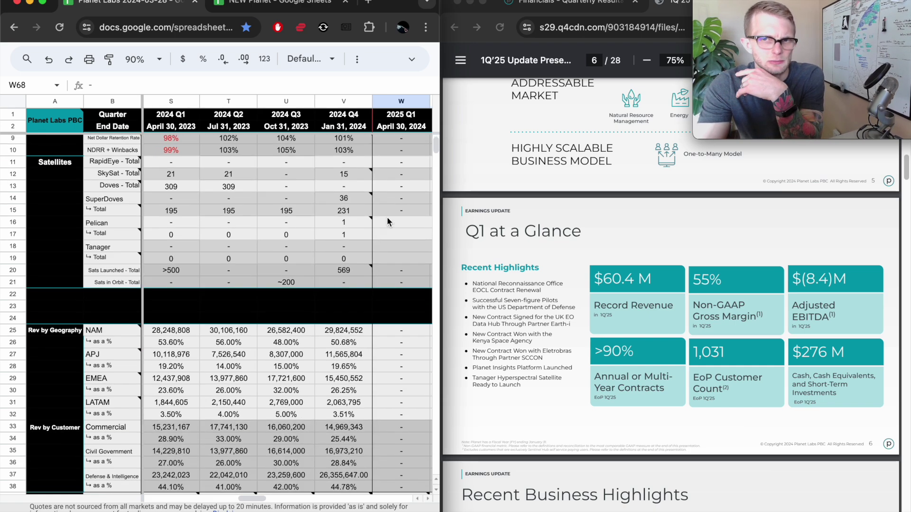
{"action": "scroll", "coordinate": [387, 221], "scroll_direction": "down", "scroll_amount": 10}
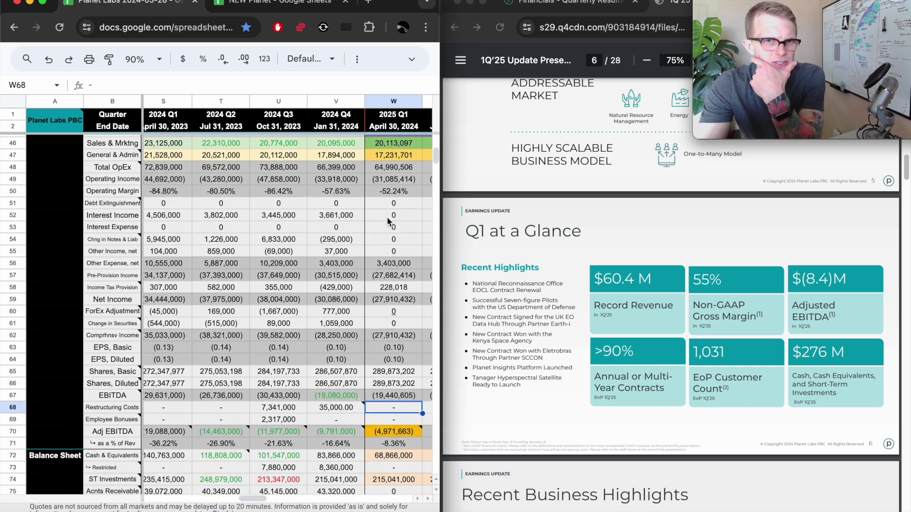
{"action": "scroll", "coordinate": [387, 220], "scroll_direction": "down", "scroll_amount": 3}
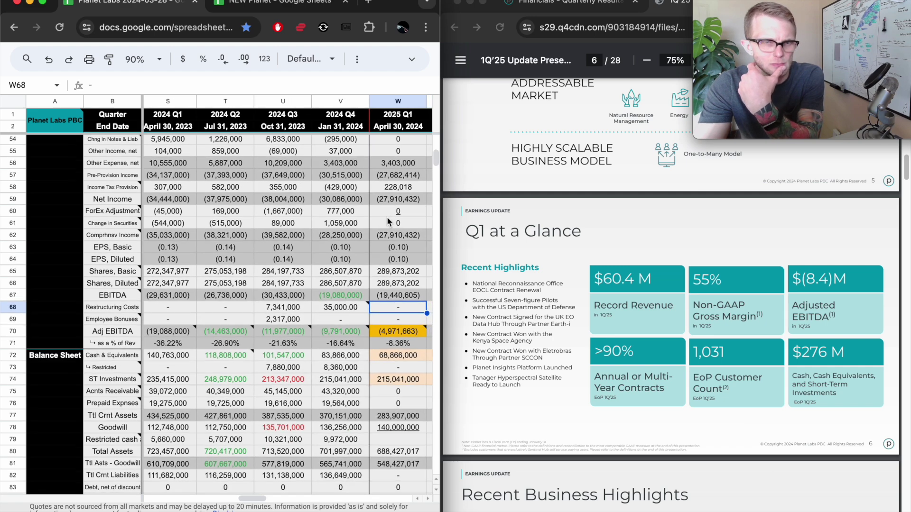
{"action": "scroll", "coordinate": [388, 221], "scroll_direction": "down", "scroll_amount": 1}
{"action": "left_click", "coordinate": [343, 315]}
{"action": "left_click", "coordinate": [352, 341], "text": "super"}
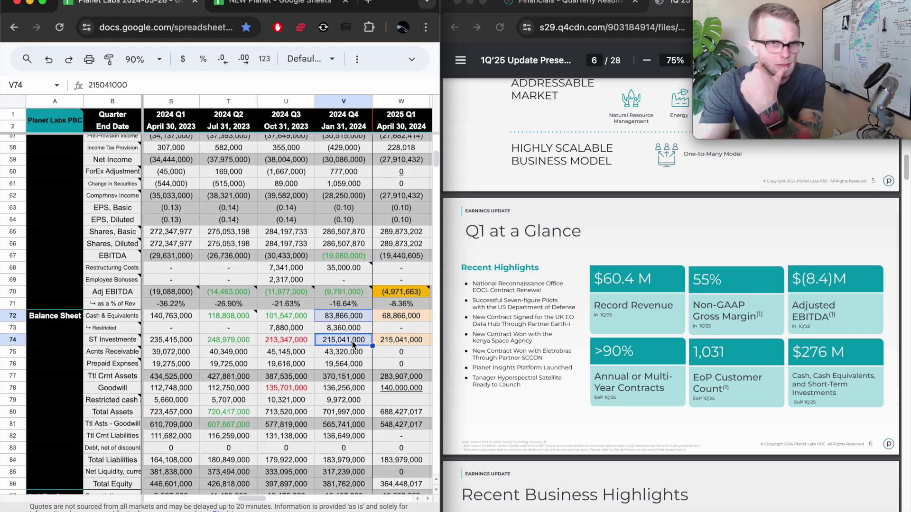
{"action": "left_click", "coordinate": [339, 402], "text": "super"}
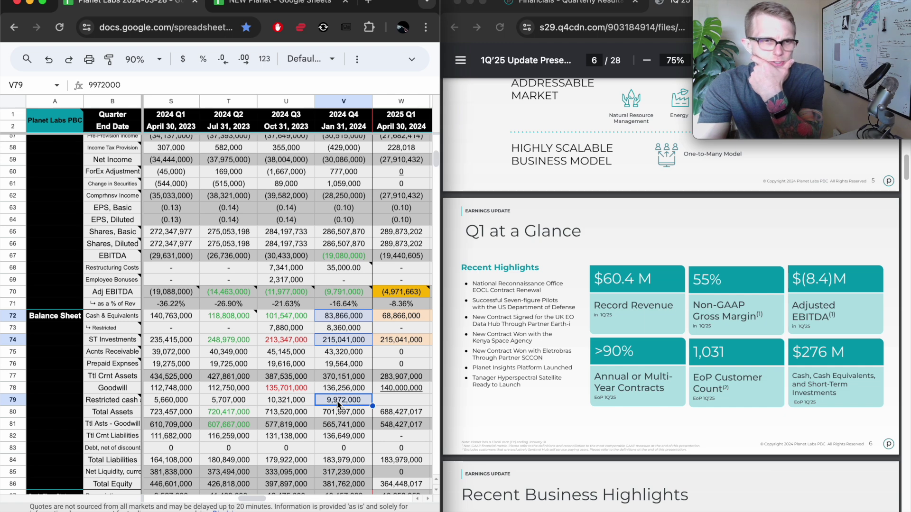
{"action": "left_click", "coordinate": [375, 401]}
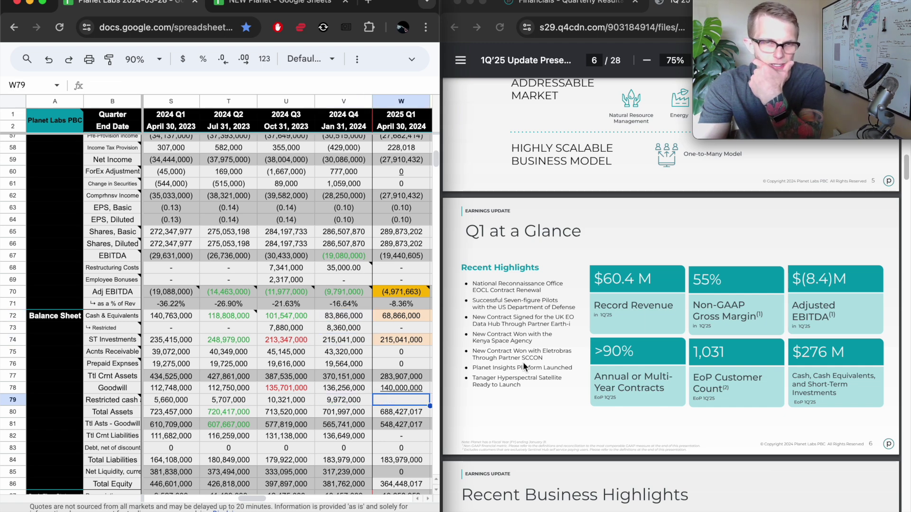
- Read the presentation's business highlights and Tanager-1 pages and continue to the Diversified Business Mix slide
{"action": "scroll", "coordinate": [523, 363], "scroll_direction": "down", "scroll_amount": 10}
{"action": "scroll", "coordinate": [523, 362], "scroll_direction": "up", "scroll_amount": 5}
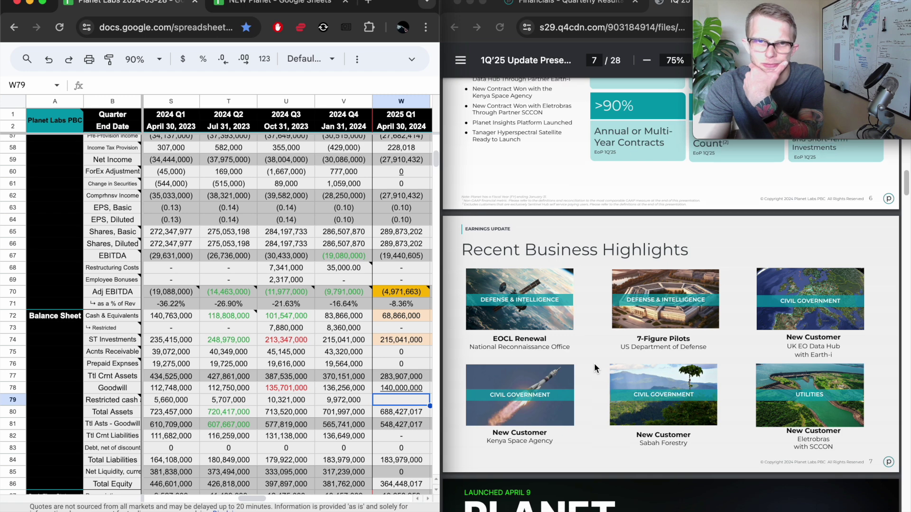
{"action": "scroll", "coordinate": [596, 368], "scroll_direction": "down", "scroll_amount": 5}
{"action": "scroll", "coordinate": [597, 368], "scroll_direction": "up", "scroll_amount": 4}
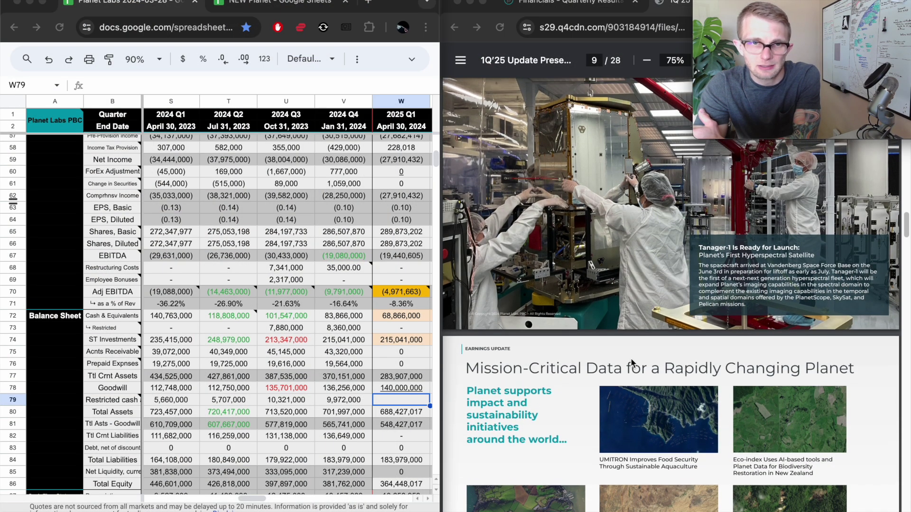
{"action": "scroll", "coordinate": [630, 360], "scroll_direction": "down", "scroll_amount": 1}
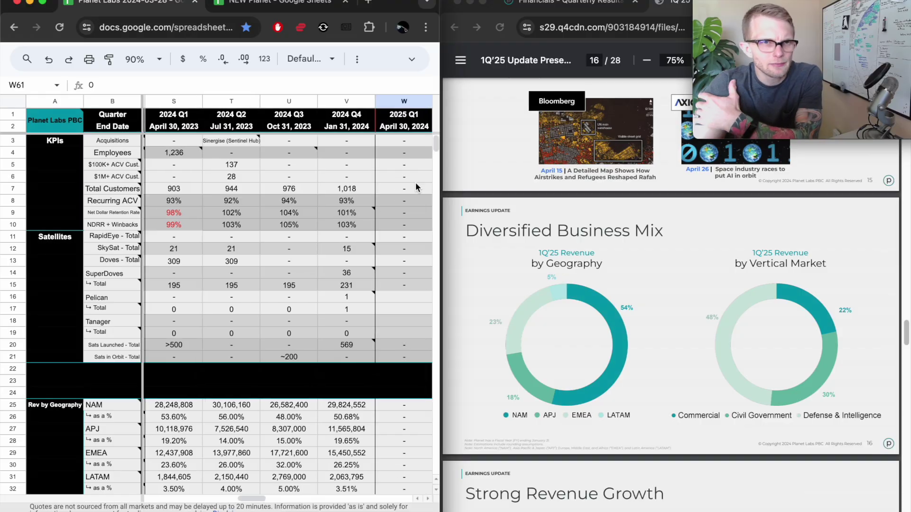
- Compare the NAM and APJ revenue percentages with the geography chart, checking what APJ stands for
{"action": "scroll", "coordinate": [415, 182], "scroll_direction": "right", "scroll_amount": 1}
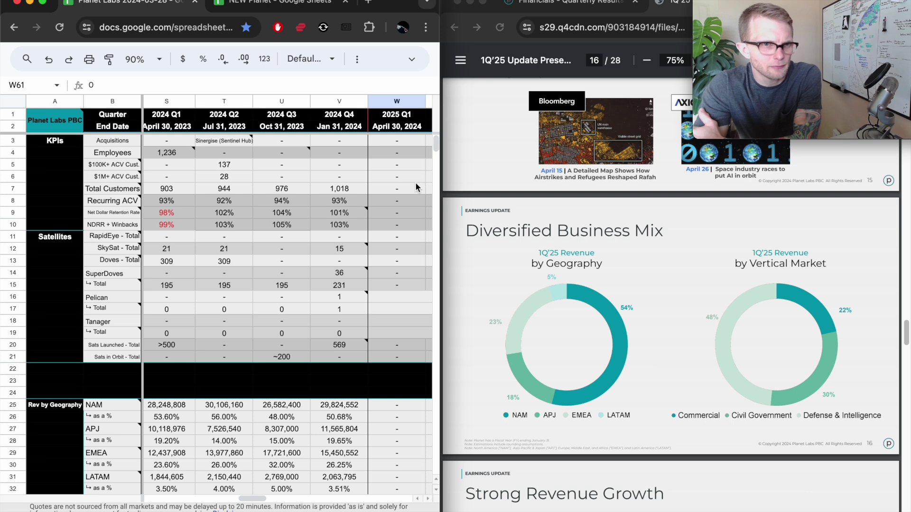
{"action": "scroll", "coordinate": [384, 278], "scroll_direction": "down", "scroll_amount": 3}
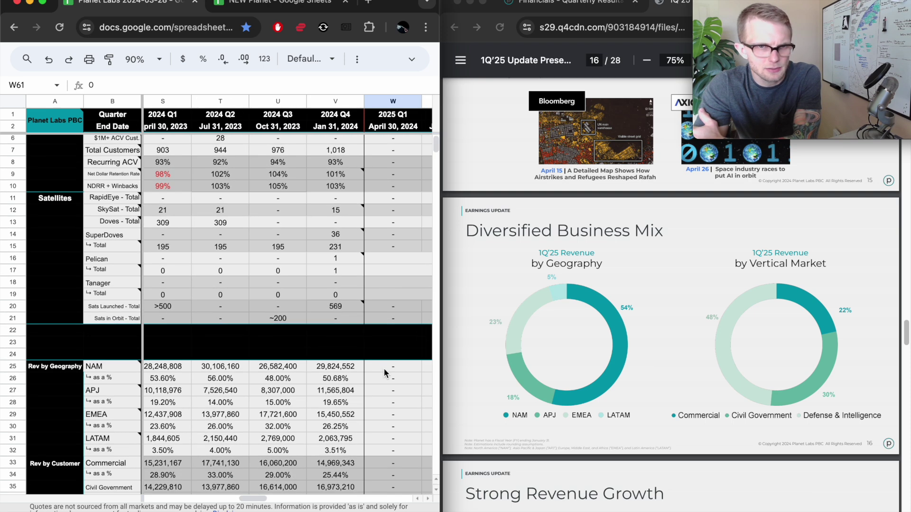
{"action": "left_click", "coordinate": [380, 380]}
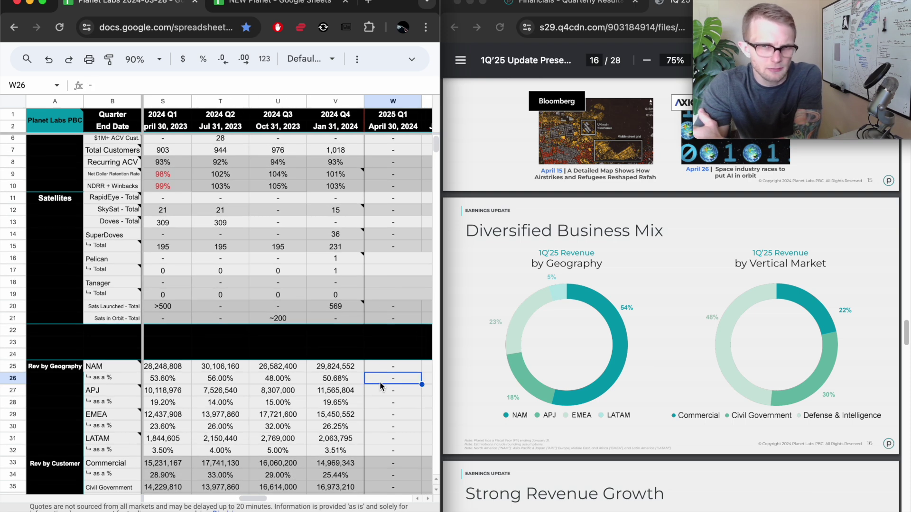
{"action": "left_click", "coordinate": [121, 388]}
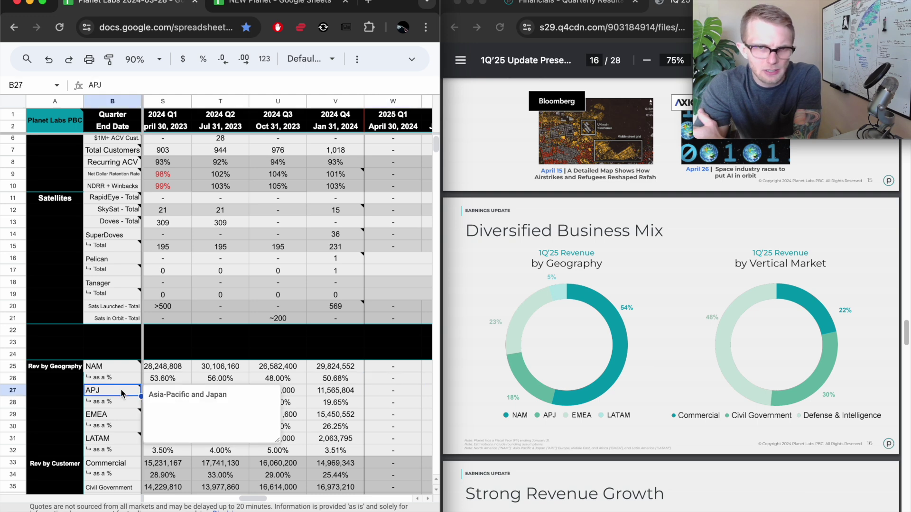
{"action": "left_click", "coordinate": [303, 367]}
{"action": "left_click", "coordinate": [340, 403]}
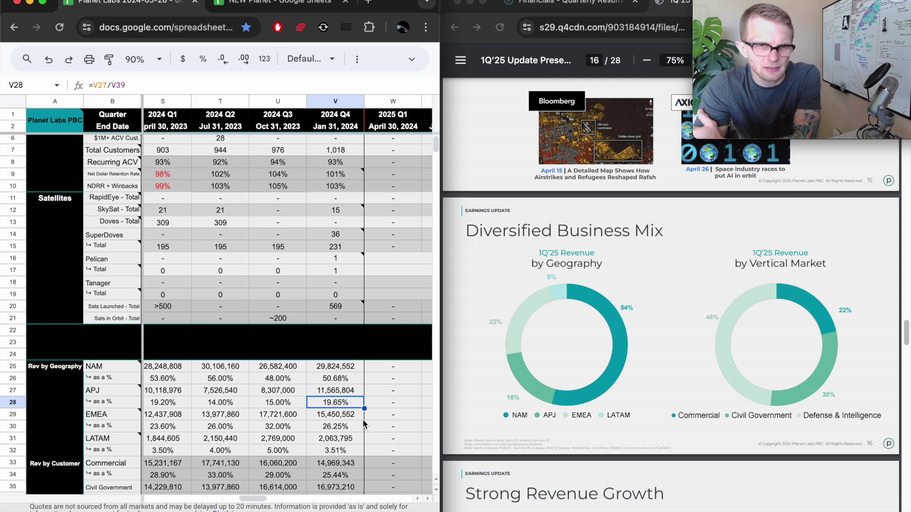
- Compare the EMEA and LATAM revenue percentages with the geography chart, checking what EMEA stands for
{"action": "left_click", "coordinate": [366, 428]}
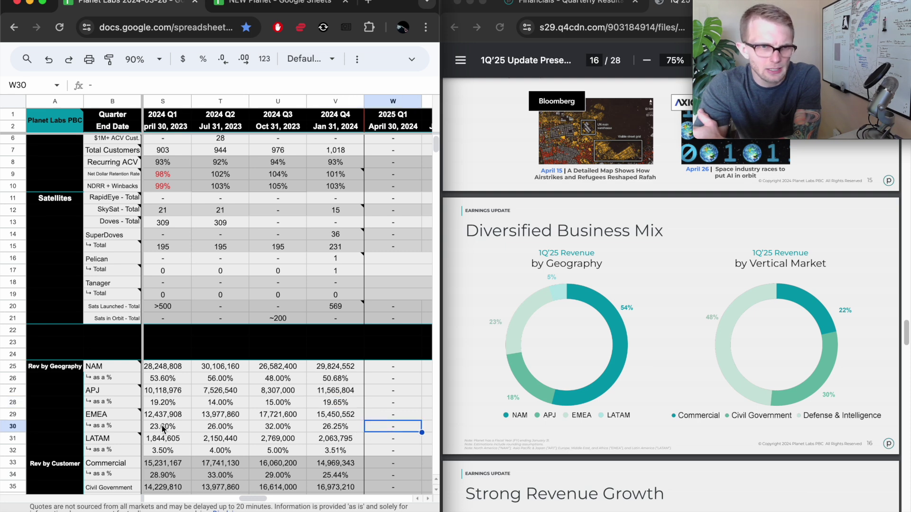
{"action": "left_click", "coordinate": [114, 415]}
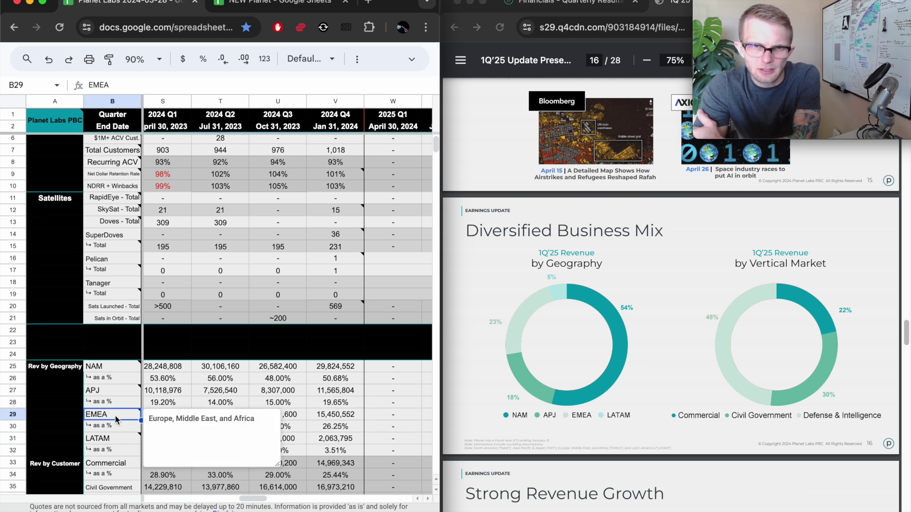
{"action": "left_click", "coordinate": [380, 440]}
{"action": "left_click", "coordinate": [356, 454]}
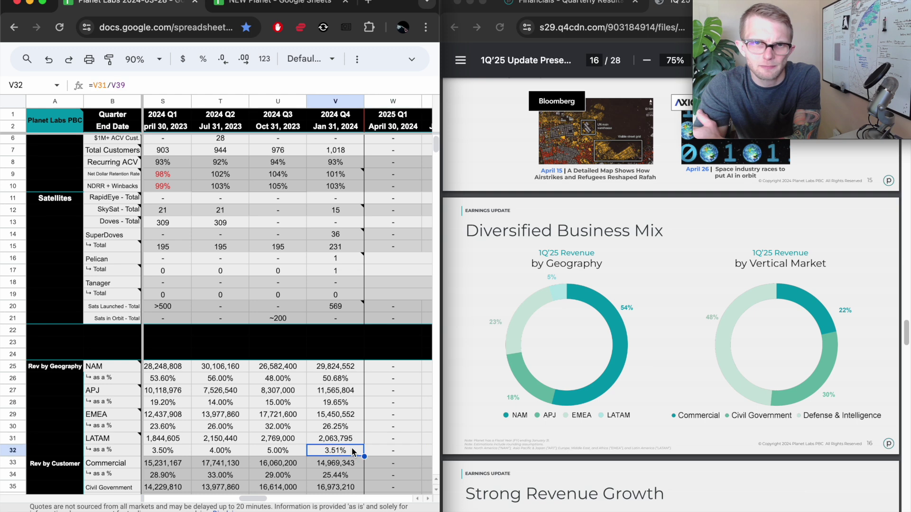
{"action": "left_click", "coordinate": [392, 449]}
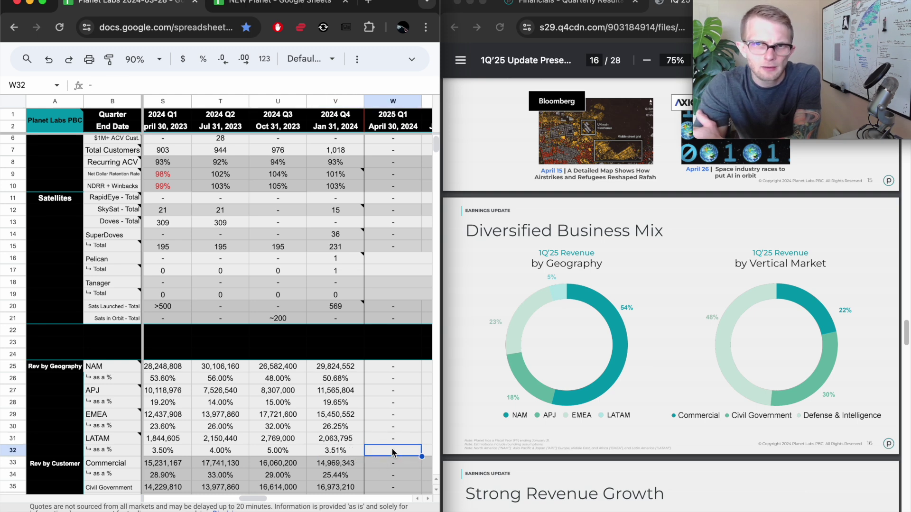
- Compare the revenue by customer rows with the vertical market chart and move on to the Strong Revenue Growth slide
{"action": "scroll", "coordinate": [392, 449], "scroll_direction": "down", "scroll_amount": 3}
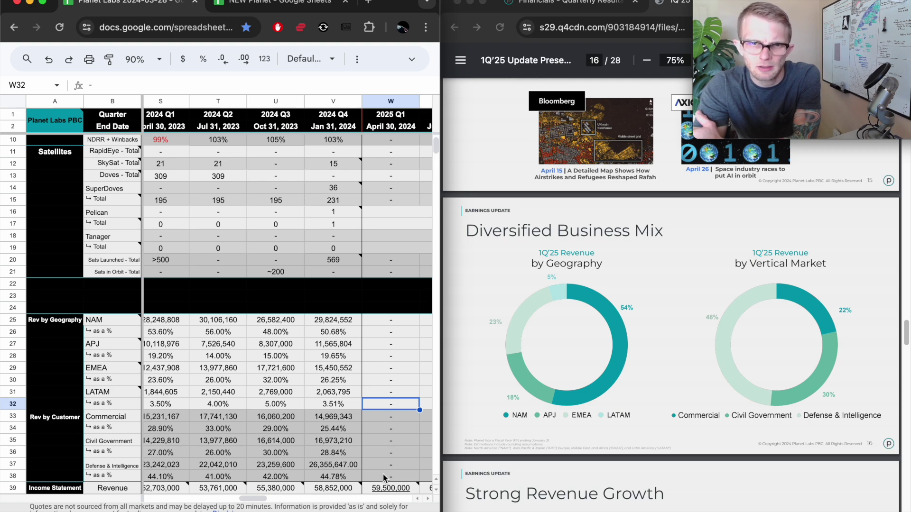
{"action": "scroll", "coordinate": [550, 315], "scroll_direction": "down", "scroll_amount": 8}
{"action": "scroll", "coordinate": [551, 317], "scroll_direction": "up", "scroll_amount": 3}
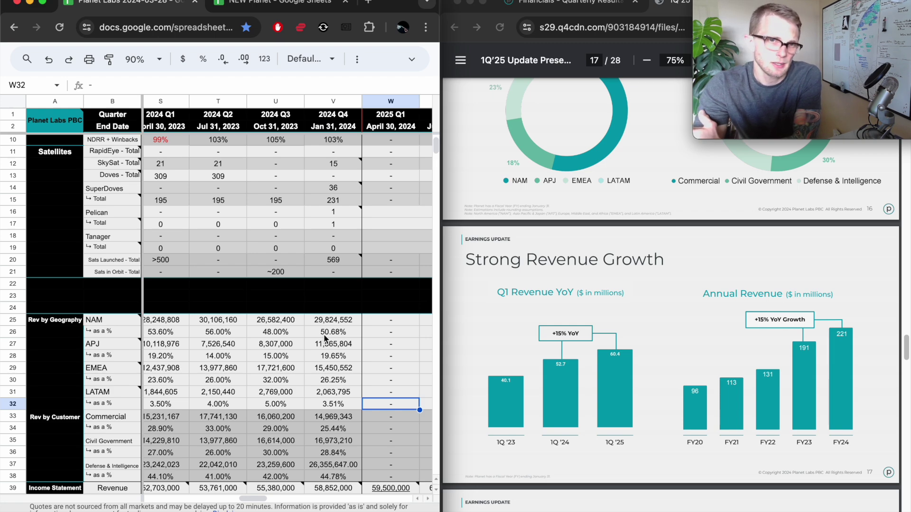
- Examine the revenue growth multiplier and the income statement projections from 2030 Q4 back to the 2025 quarters against the revenue growth slide
{"action": "scroll", "coordinate": [348, 377], "scroll_direction": "down", "scroll_amount": 10}
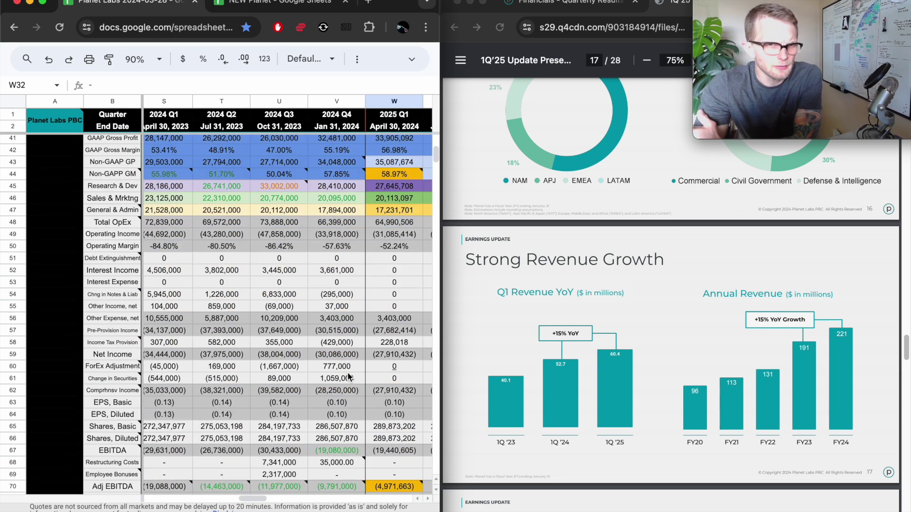
{"action": "scroll", "coordinate": [348, 377], "scroll_direction": "right", "scroll_amount": 5}
{"action": "scroll", "coordinate": [348, 377], "scroll_direction": "right", "scroll_amount": 10}
{"action": "scroll", "coordinate": [348, 377], "scroll_direction": "up", "scroll_amount": 6}
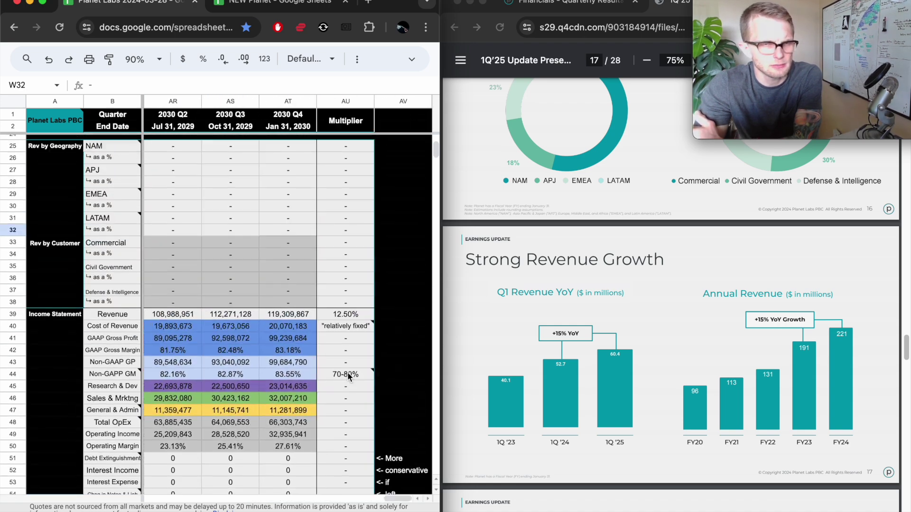
{"action": "scroll", "coordinate": [347, 377], "scroll_direction": "down", "scroll_amount": 2}
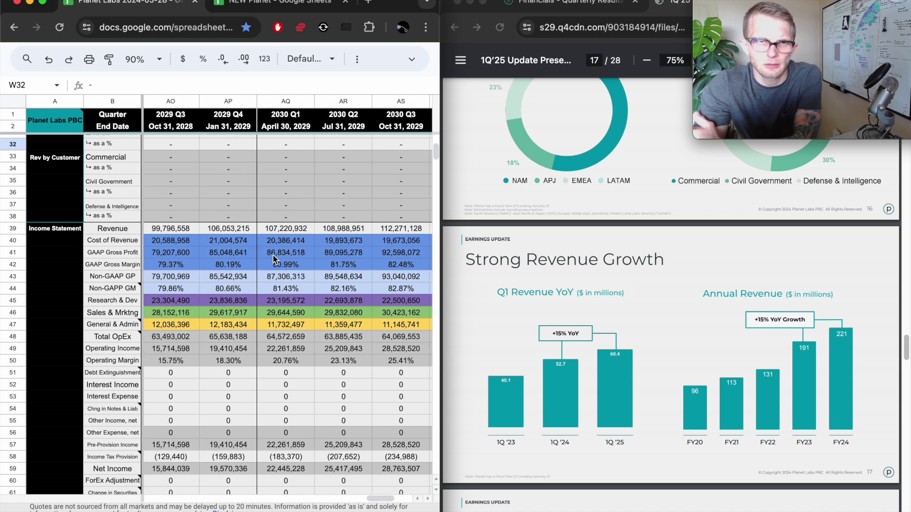
{"action": "scroll", "coordinate": [272, 255], "scroll_direction": "left", "scroll_amount": 1}
{"action": "scroll", "coordinate": [278, 260], "scroll_direction": "up", "scroll_amount": 2}
{"action": "scroll", "coordinate": [278, 260], "scroll_direction": "left", "scroll_amount": 10}
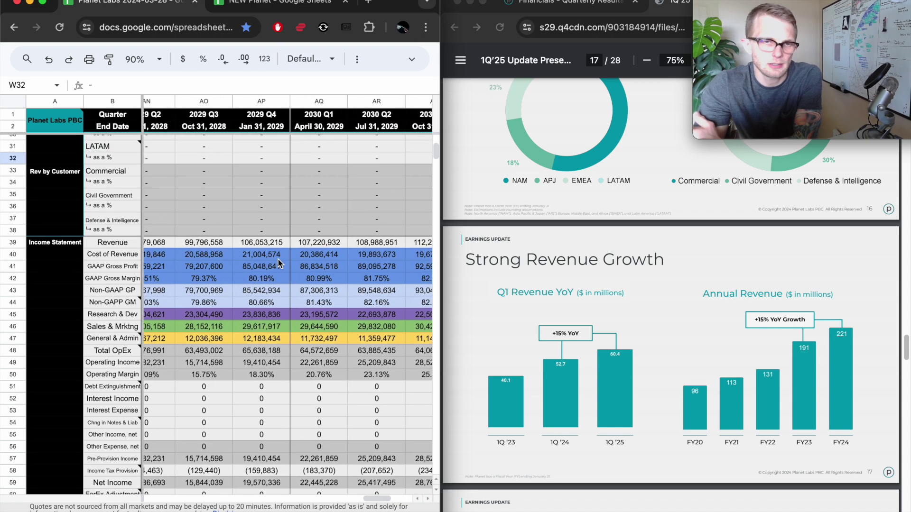
{"action": "scroll", "coordinate": [282, 265], "scroll_direction": "down", "scroll_amount": 1}
{"action": "scroll", "coordinate": [283, 265], "scroll_direction": "left", "scroll_amount": 8}
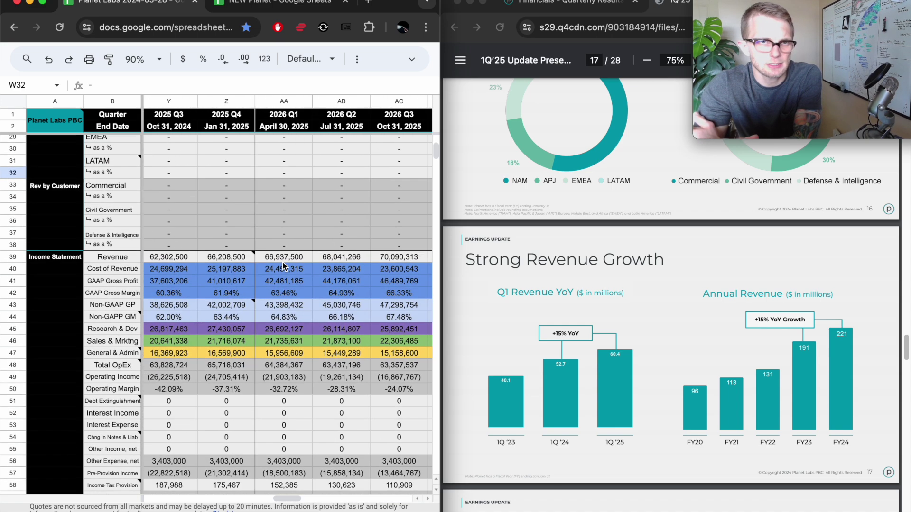
- Return the spreadsheet to the 2024 quarters, then review the Growing Customer Base slide and continue to the Driving Operational Efficiency slide
{"action": "scroll", "coordinate": [283, 266], "scroll_direction": "left", "scroll_amount": 1}
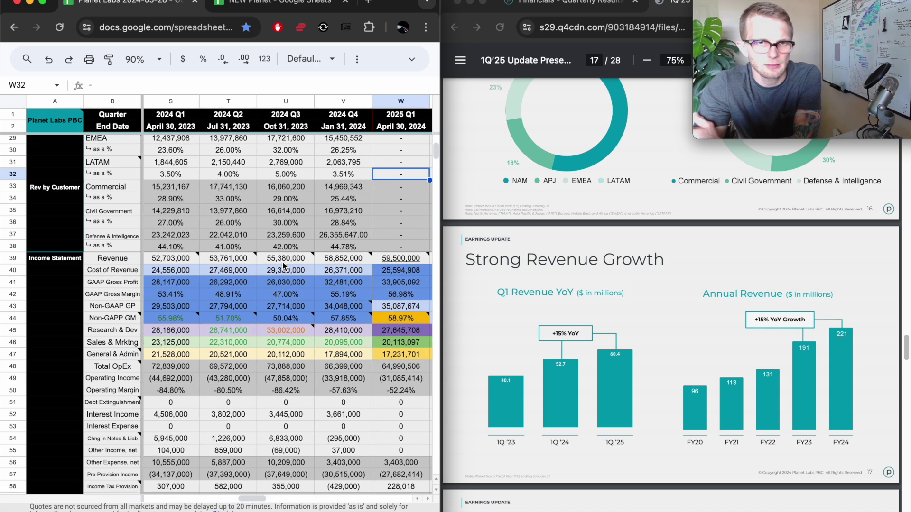
{"action": "scroll", "coordinate": [614, 272], "scroll_direction": "down", "scroll_amount": 6}
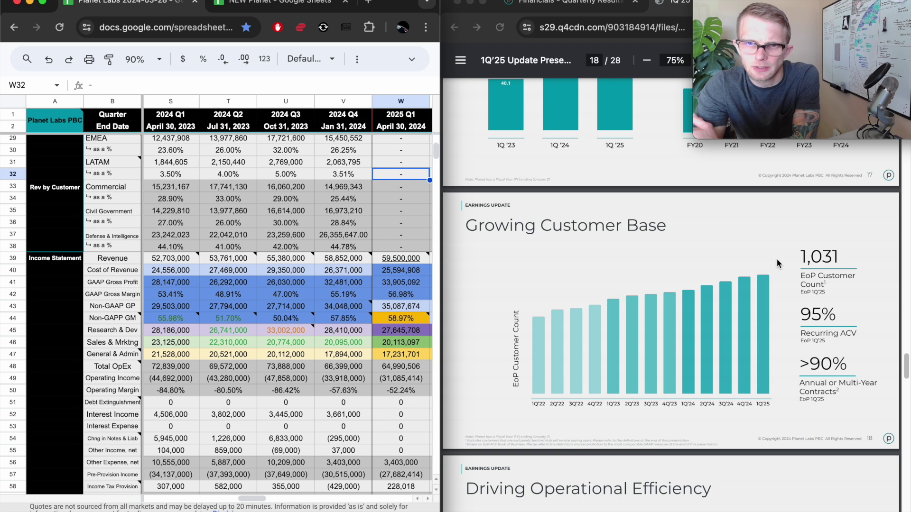
{"action": "scroll", "coordinate": [778, 263], "scroll_direction": "down", "scroll_amount": 5}
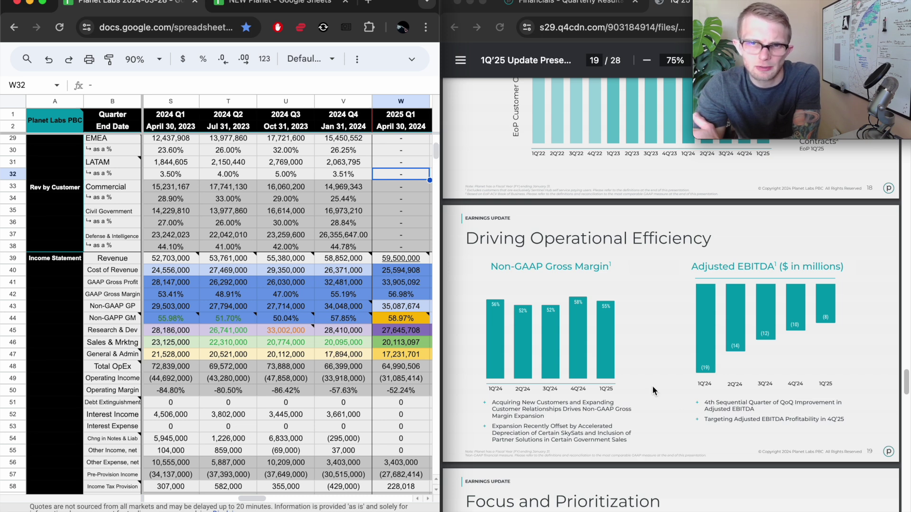
- Check the 2025 Q1 Non-GAAP gross margin guidance note and the projections through 2025 Q4 against the Driving Operational Efficiency slide
{"action": "mouse_move", "coordinate": [384, 325]}
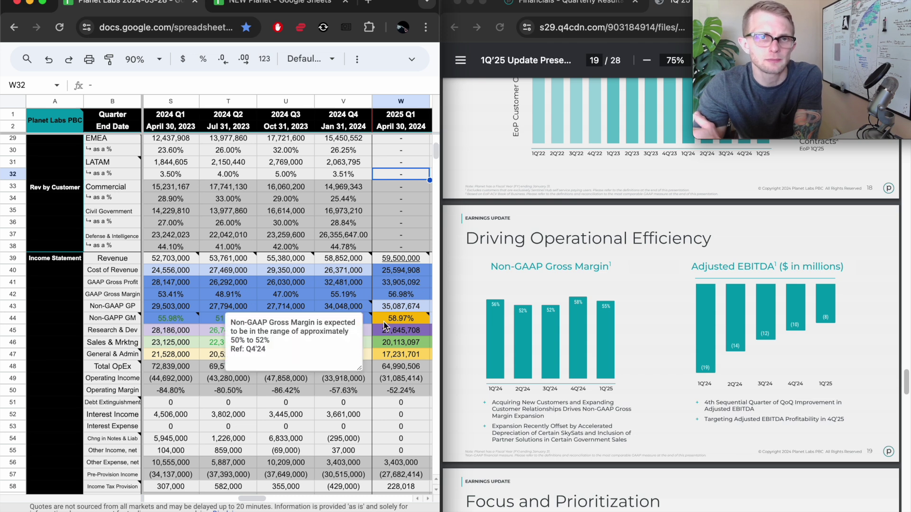
{"action": "scroll", "coordinate": [378, 239], "scroll_direction": "right", "scroll_amount": 3}
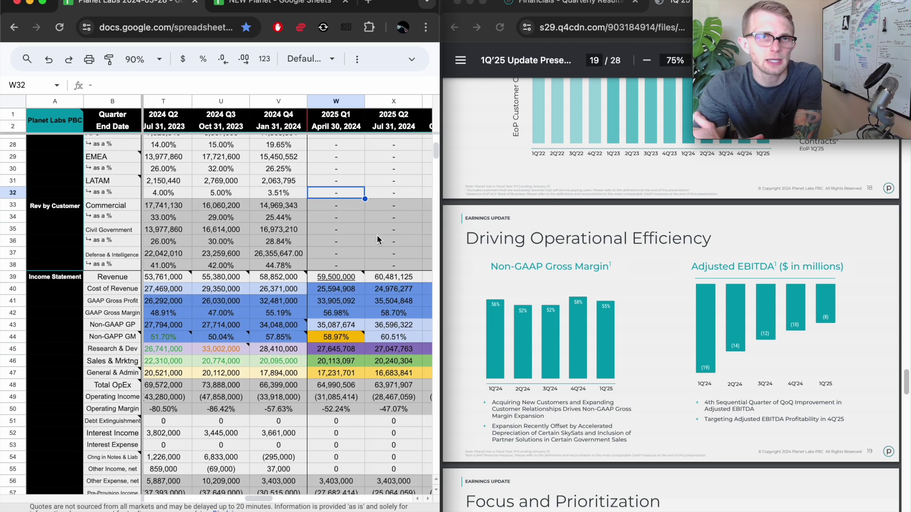
{"action": "scroll", "coordinate": [378, 240], "scroll_direction": "up", "scroll_amount": 2}
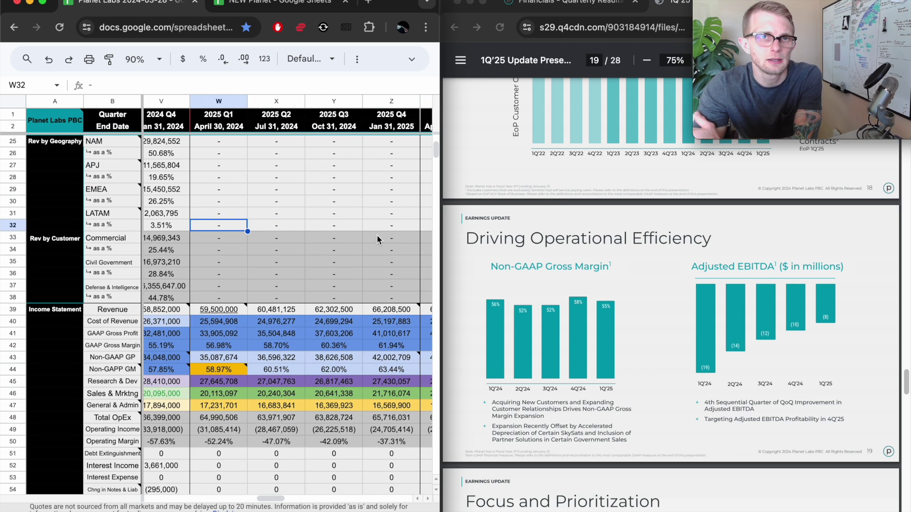
{"action": "left_click", "coordinate": [391, 127]}
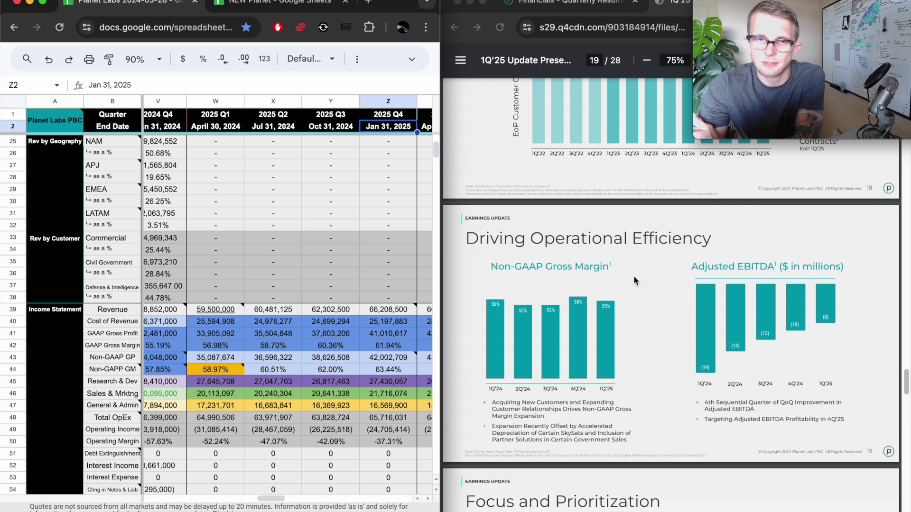
- Bring up the Fiscal 2Q'25 Outlook slide and compare its revenue guidance with the 2025 Q1 revenue formula and note and the 2025 Q2 projection
{"action": "scroll", "coordinate": [640, 289], "scroll_direction": "down", "scroll_amount": 10}
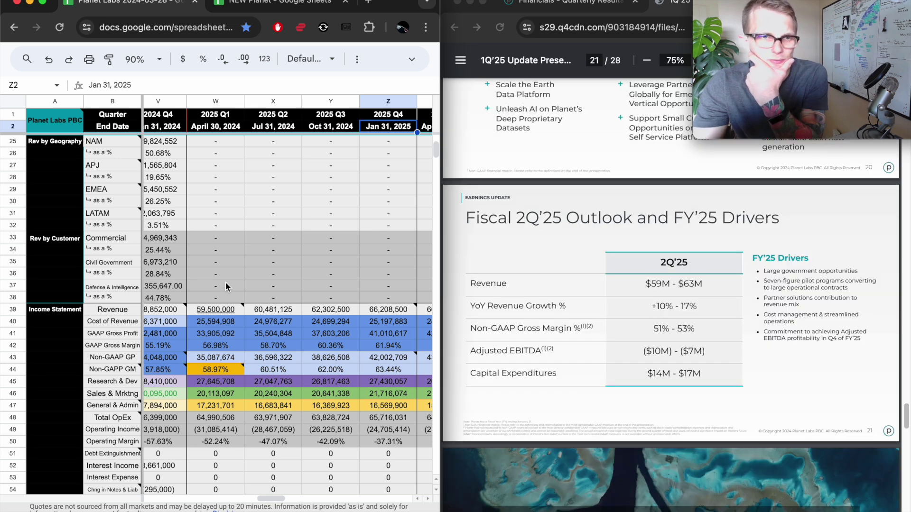
{"action": "scroll", "coordinate": [232, 287], "scroll_direction": "left", "scroll_amount": 2}
{"action": "left_click", "coordinate": [244, 311]}
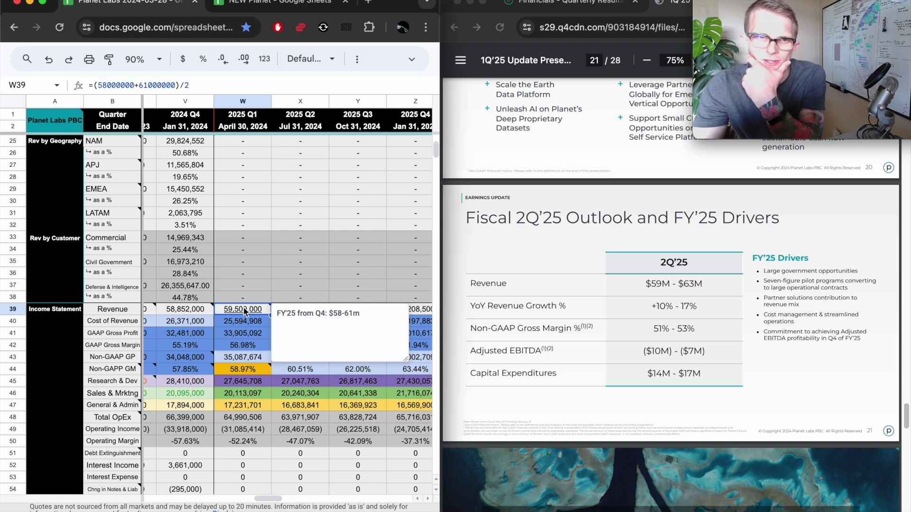
{"action": "scroll", "coordinate": [245, 311], "scroll_direction": "left", "scroll_amount": 2}
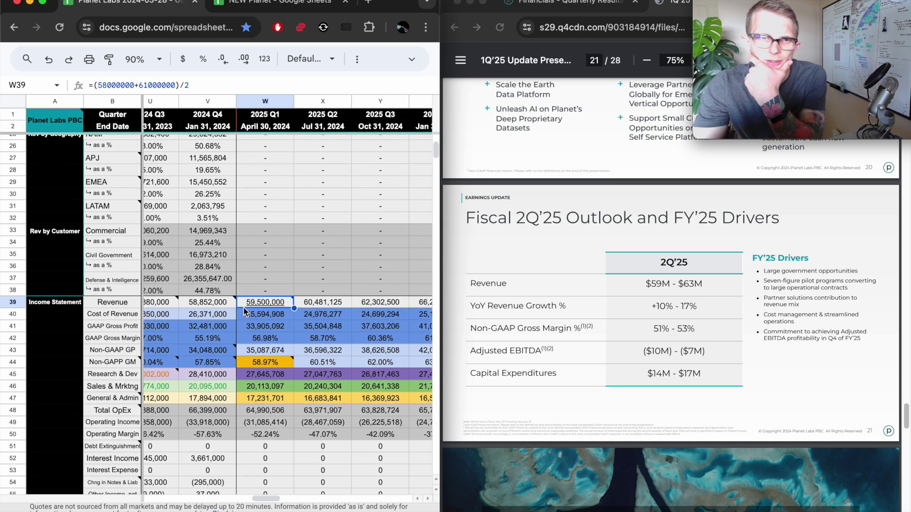
{"action": "left_click", "coordinate": [298, 271]}
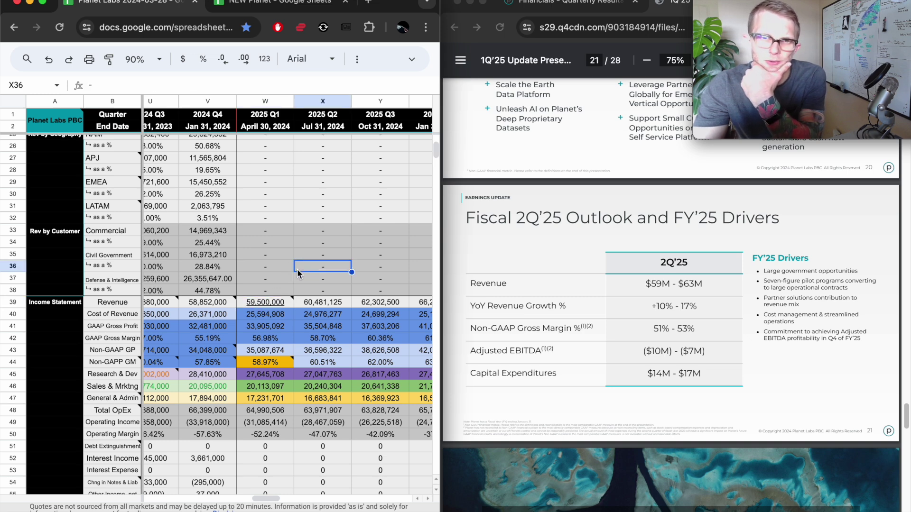
- Compare the outlook's Non-GAAP gross margin range with the 2025 Q1 and Q2 gross profit and margin cells and the Q1 note
{"action": "scroll", "coordinate": [298, 272], "scroll_direction": "down", "scroll_amount": 1}
{"action": "scroll", "coordinate": [298, 272], "scroll_direction": "left", "scroll_amount": 1}
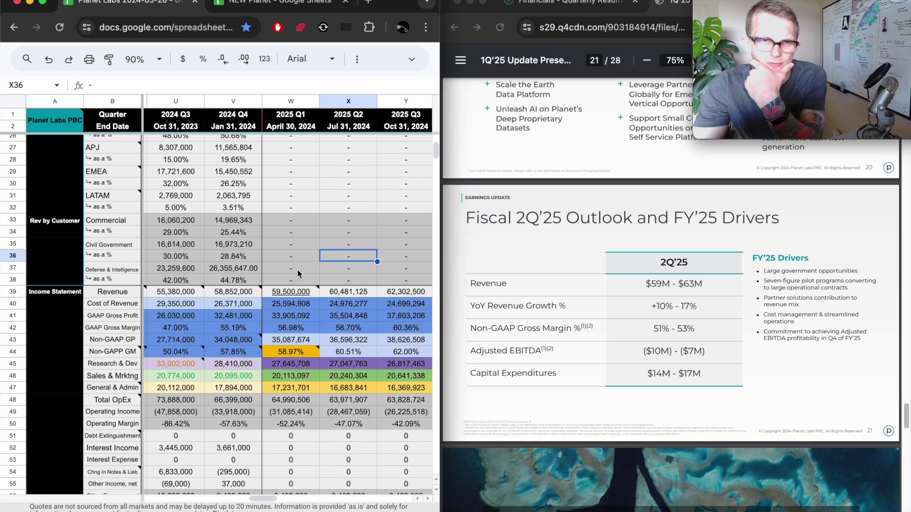
{"action": "left_click", "coordinate": [291, 355]}
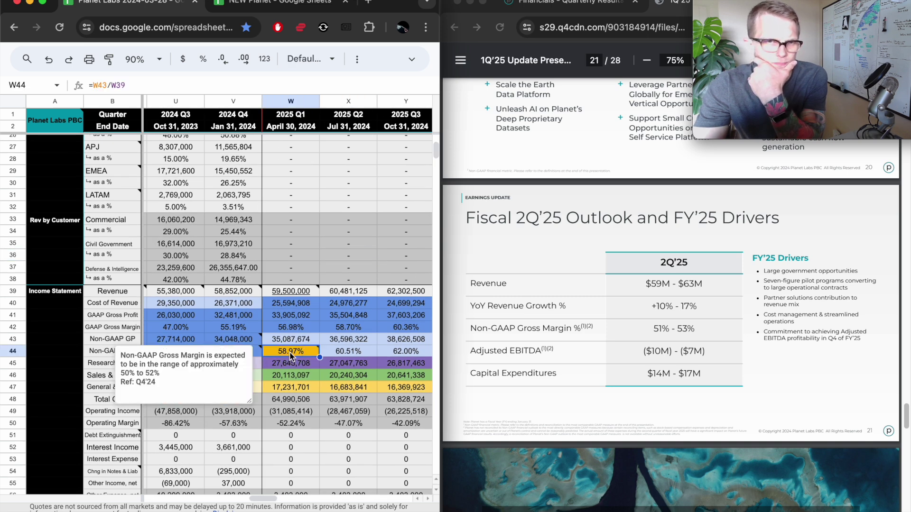
{"action": "left_click", "coordinate": [292, 318]}
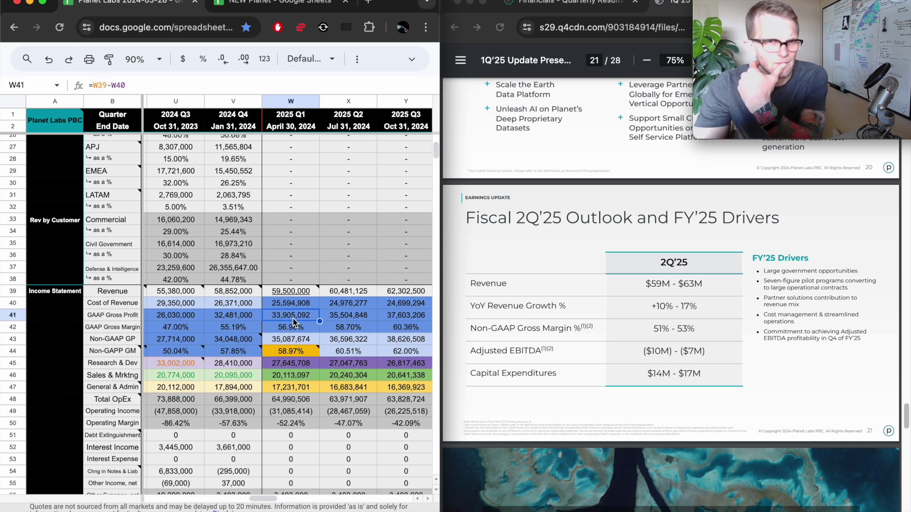
{"action": "left_click", "coordinate": [349, 338]}
{"action": "scroll", "coordinate": [347, 341], "scroll_direction": "down", "scroll_amount": 2}
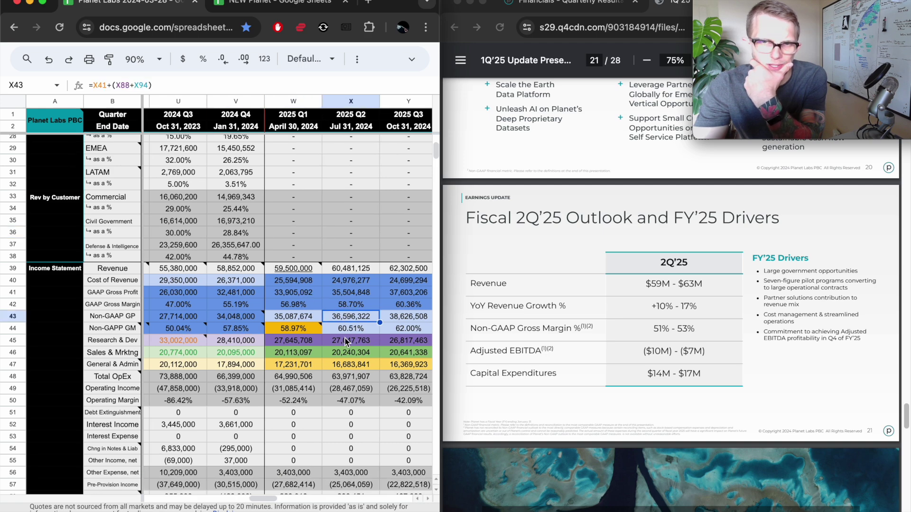
- Compare the projected 2025 Adj EBITDA and CapEx rows with the 2Q'25 outlook ranges
{"action": "scroll", "coordinate": [345, 340], "scroll_direction": "down", "scroll_amount": 9}
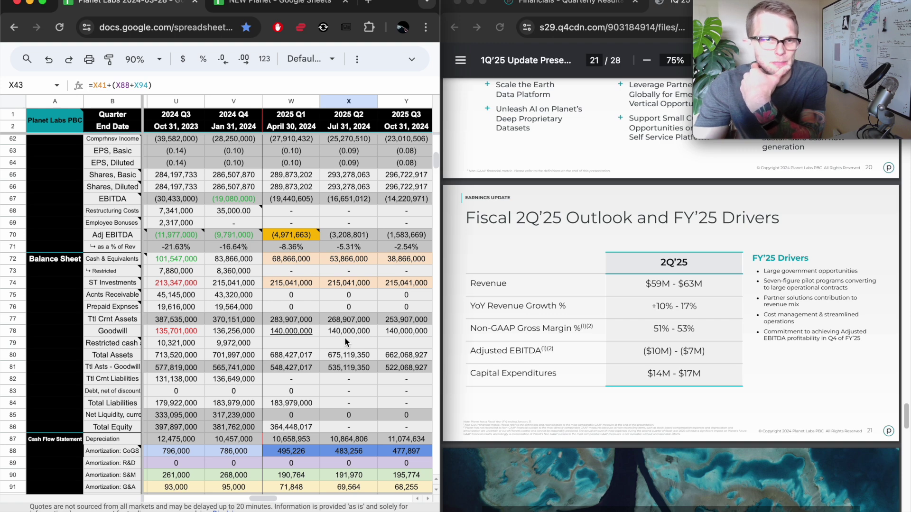
{"action": "scroll", "coordinate": [345, 341], "scroll_direction": "down", "scroll_amount": 2}
{"action": "scroll", "coordinate": [345, 341], "scroll_direction": "left", "scroll_amount": 1}
{"action": "scroll", "coordinate": [346, 341], "scroll_direction": "down", "scroll_amount": 5}
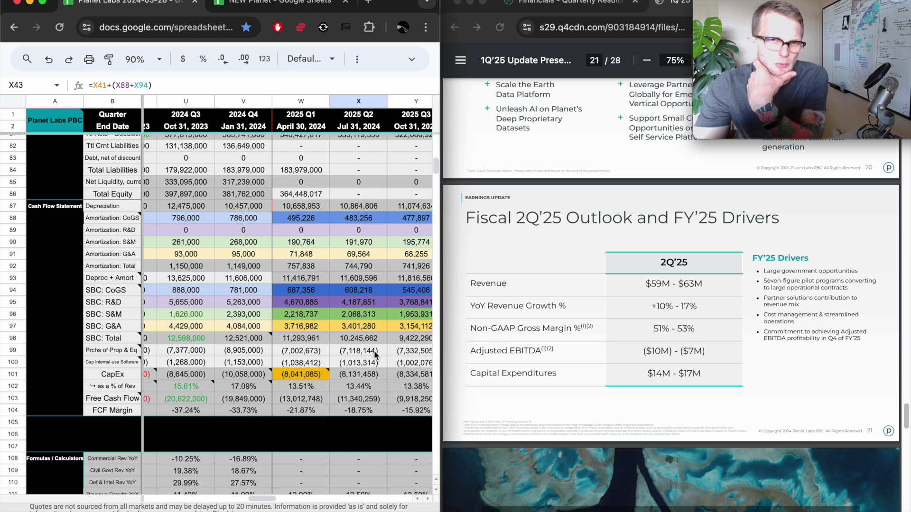
- Examine the historical 2024 CapEx figures, inspecting the 2024 Q2 property and equipment purchases formula
{"action": "scroll", "coordinate": [375, 356], "scroll_direction": "left", "scroll_amount": 3}
{"action": "scroll", "coordinate": [375, 356], "scroll_direction": "left", "scroll_amount": 2}
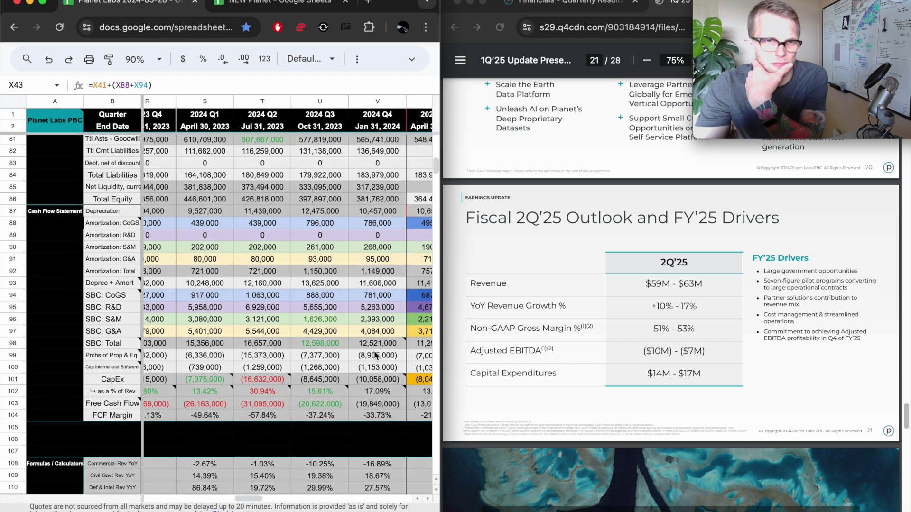
{"action": "left_click", "coordinate": [246, 351]}
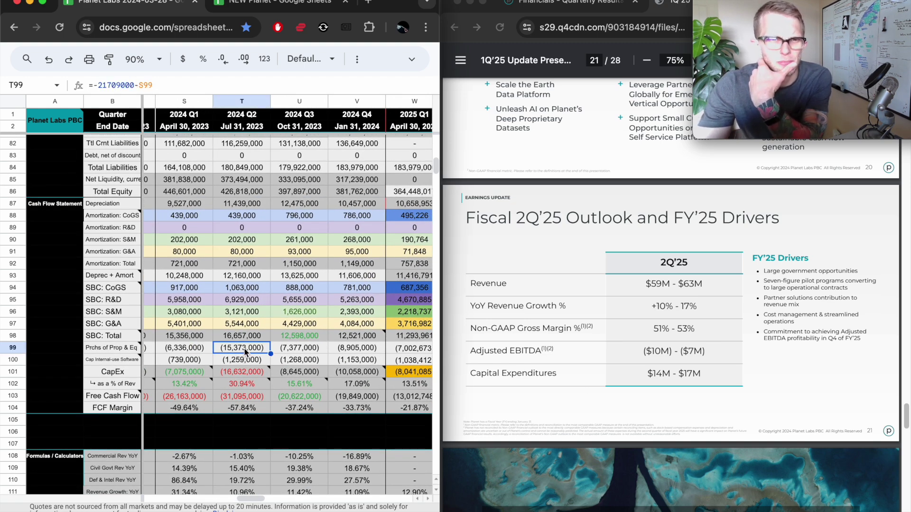
{"action": "scroll", "coordinate": [245, 351], "scroll_direction": "right", "scroll_amount": 3}
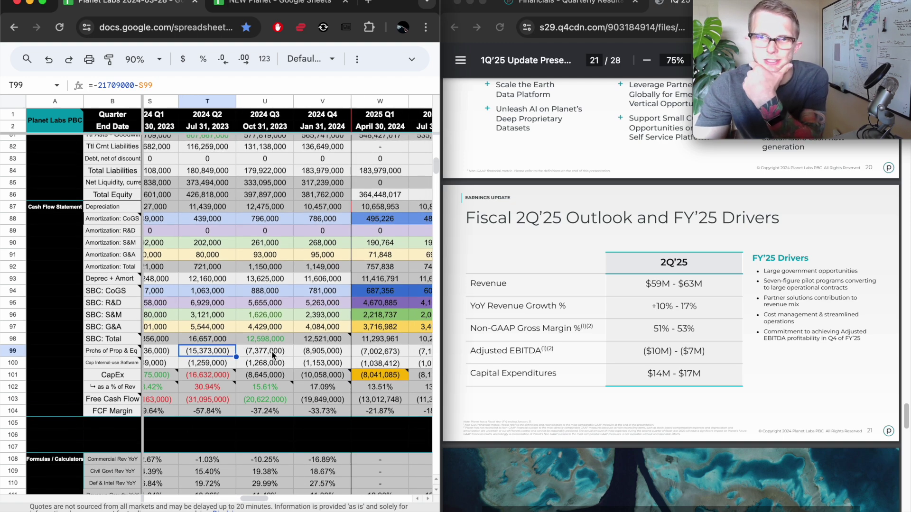
- Move past the Appendix cover and read the Non-GAAP Gross Margin reconciliation table
{"action": "scroll", "coordinate": [600, 351], "scroll_direction": "down", "scroll_amount": 2}
{"action": "scroll", "coordinate": [599, 351], "scroll_direction": "down", "scroll_amount": 10}
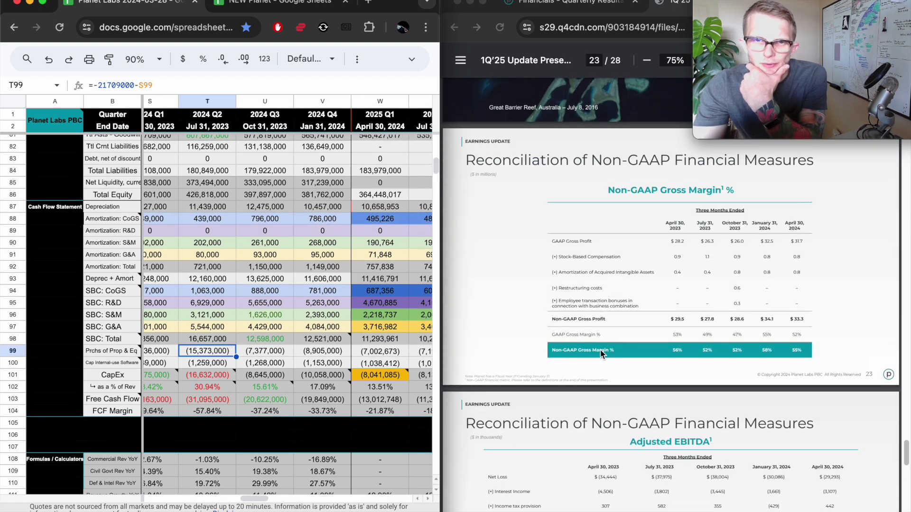
{"action": "scroll", "coordinate": [600, 353], "scroll_direction": "up", "scroll_amount": 1}
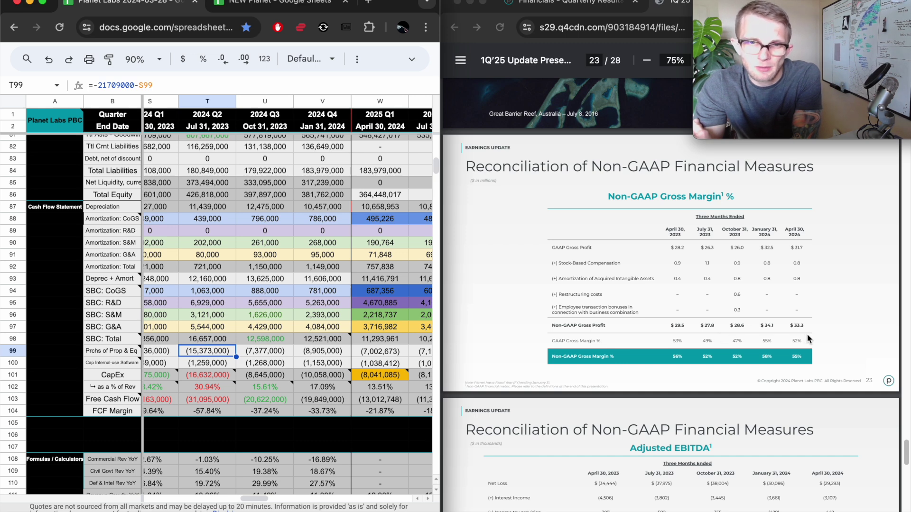
{"action": "scroll", "coordinate": [809, 339], "scroll_direction": "down", "scroll_amount": 1}
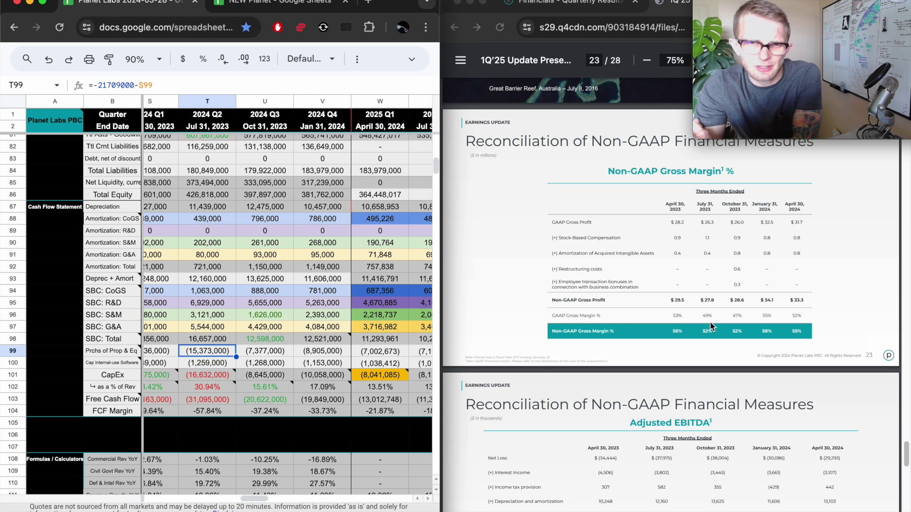
- Read the Adjusted EBITDA reconciliation table, from net loss through stock-based compensation to the total for each quarter
{"action": "scroll", "coordinate": [711, 327], "scroll_direction": "down", "scroll_amount": 4}
{"action": "scroll", "coordinate": [599, 338], "scroll_direction": "down", "scroll_amount": 1}
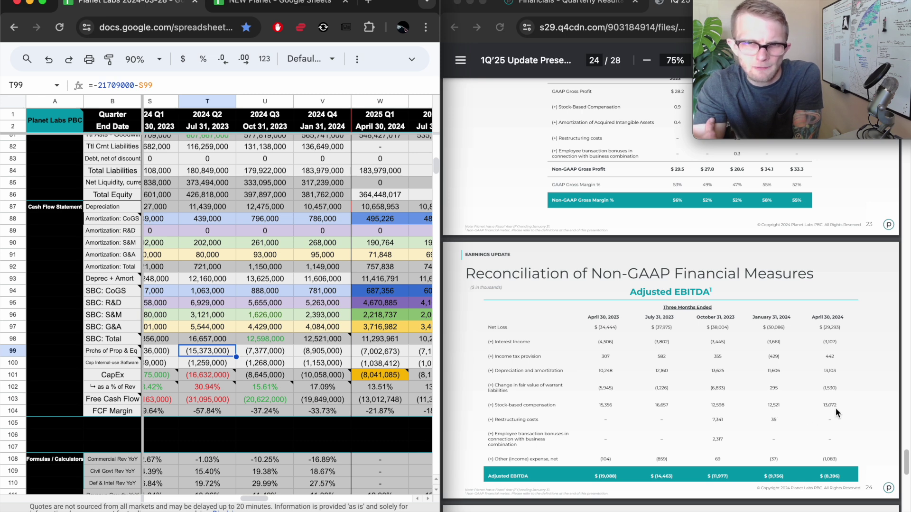
{"action": "scroll", "coordinate": [835, 408], "scroll_direction": "down", "scroll_amount": 2}
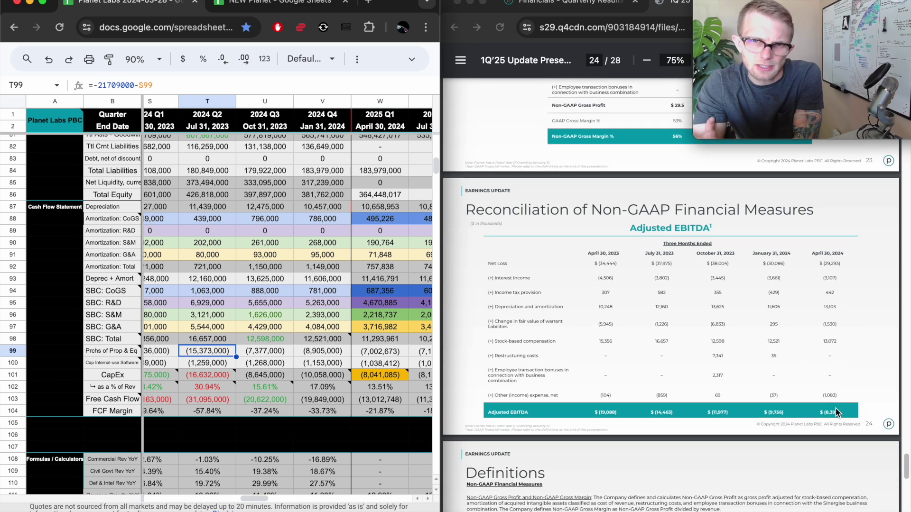
{"action": "scroll", "coordinate": [835, 408], "scroll_direction": "down", "scroll_amount": 1}
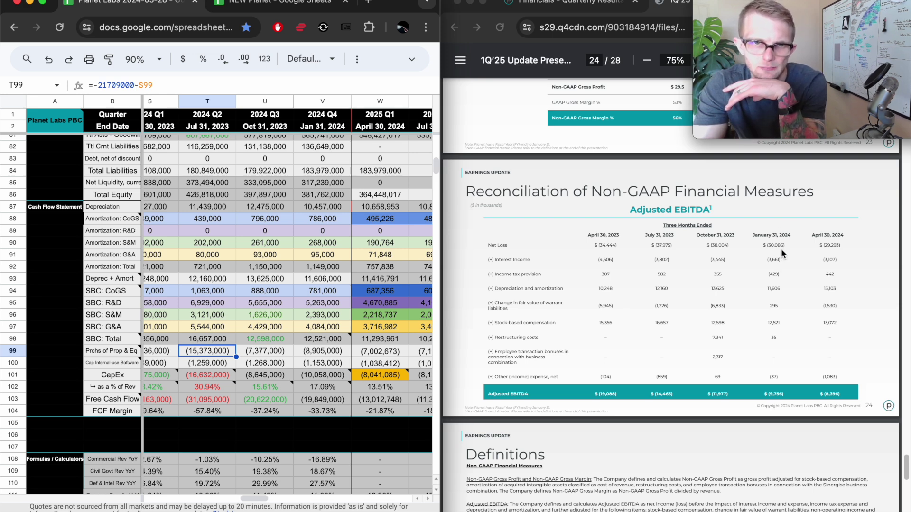
- Skim the remaining appendix slides and go back to the presentation's cover slide
{"action": "scroll", "coordinate": [781, 248], "scroll_direction": "down", "scroll_amount": 7}
{"action": "scroll", "coordinate": [781, 249], "scroll_direction": "down", "scroll_amount": 5}
{"action": "scroll", "coordinate": [780, 253], "scroll_direction": "up", "scroll_amount": 20}
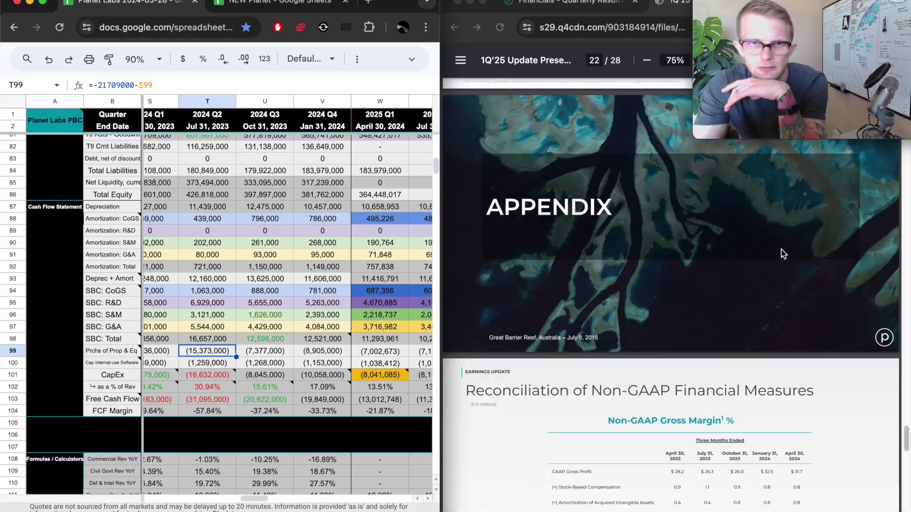
{"action": "scroll", "coordinate": [782, 254], "scroll_direction": "up", "scroll_amount": 20}
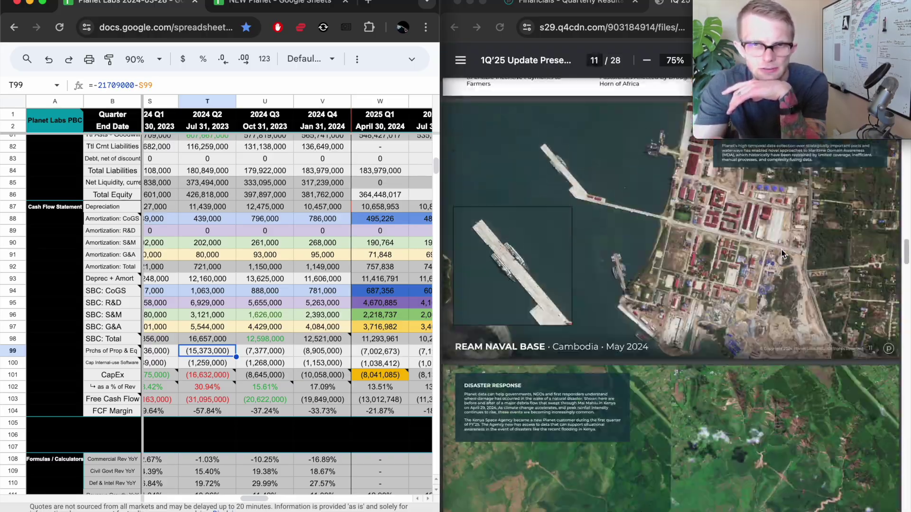
{"action": "scroll", "coordinate": [781, 248], "scroll_direction": "up", "scroll_amount": 15}
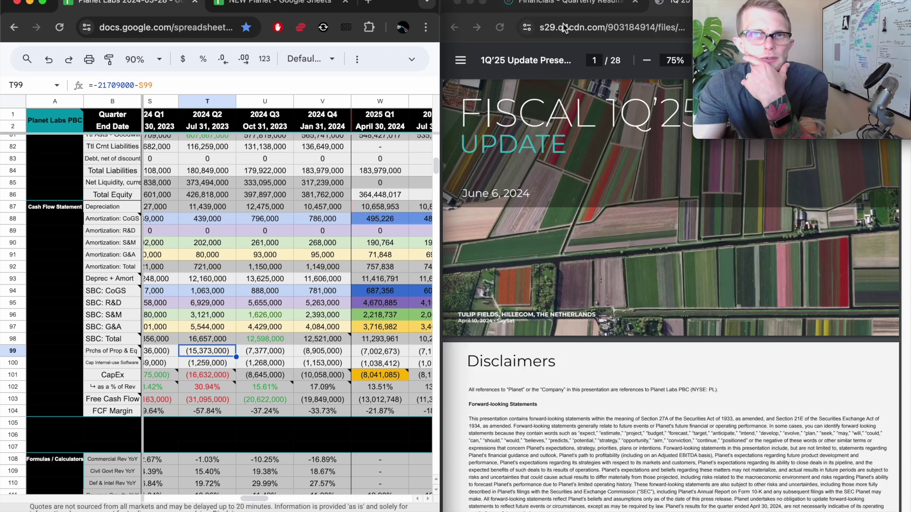
- Return to Planet's quarterly results page and open the 2025 Q1 SEC filing from the Financial Summary Table
{"action": "left_click", "coordinate": [564, 8]}
{"action": "left_click", "coordinate": [678, 283]}
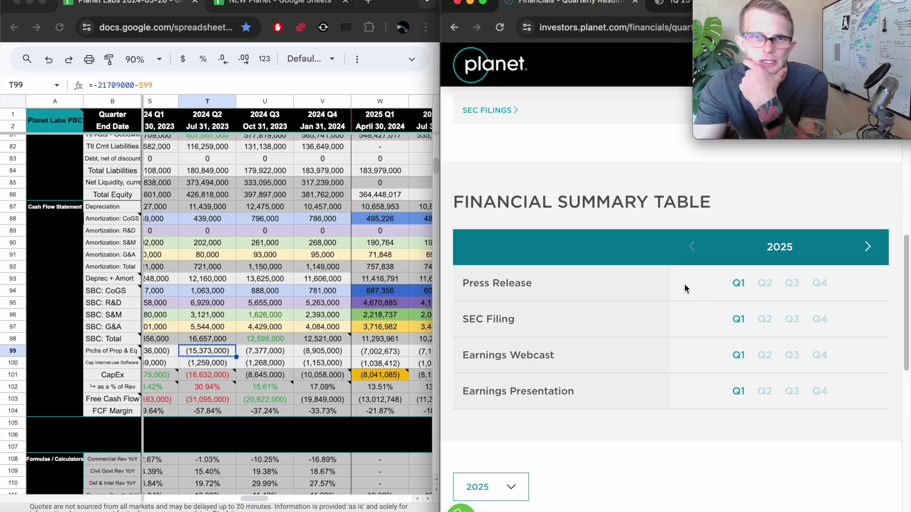
{"action": "left_click", "coordinate": [739, 319]}
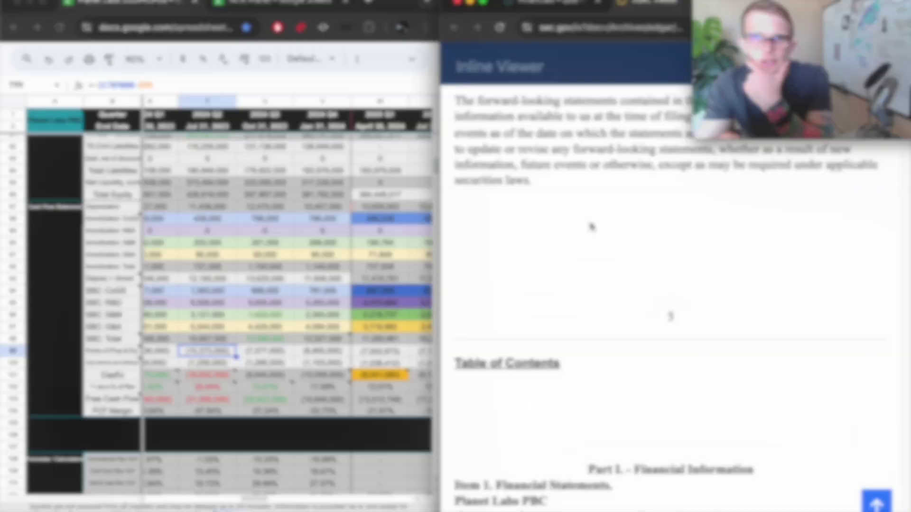
- Read the current assets in the filing's condensed consolidated balance sheet, comparing April 30, 2024 with January 31, 2024
{"action": "scroll", "coordinate": [590, 221], "scroll_direction": "down", "scroll_amount": 5}
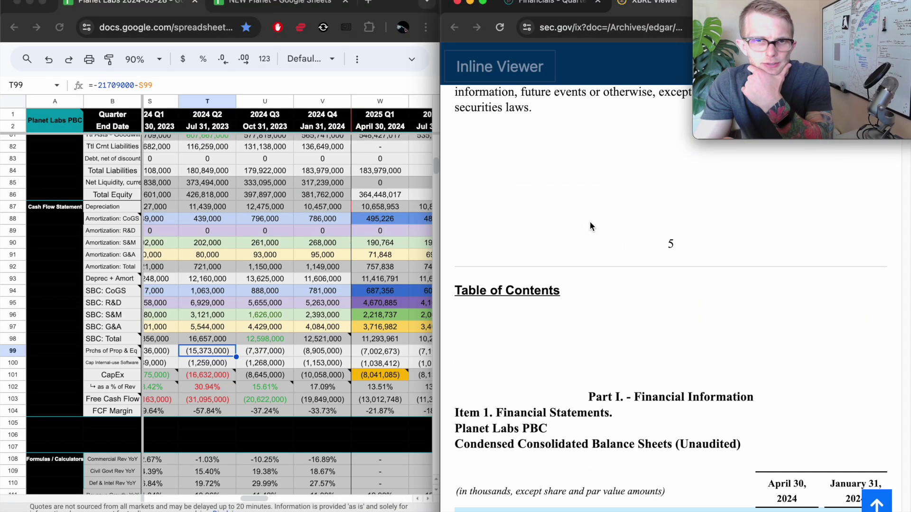
{"action": "scroll", "coordinate": [590, 221], "scroll_direction": "down", "scroll_amount": 1}
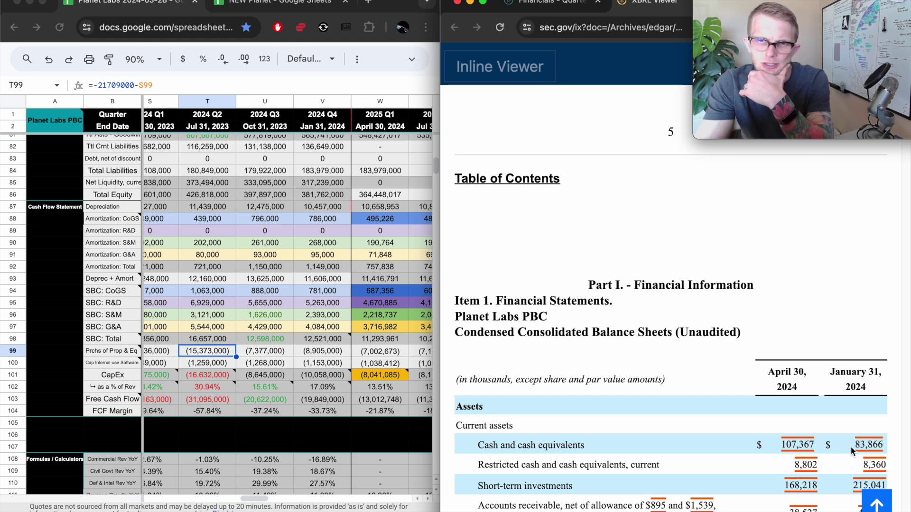
{"action": "scroll", "coordinate": [850, 447], "scroll_direction": "down", "scroll_amount": 1}
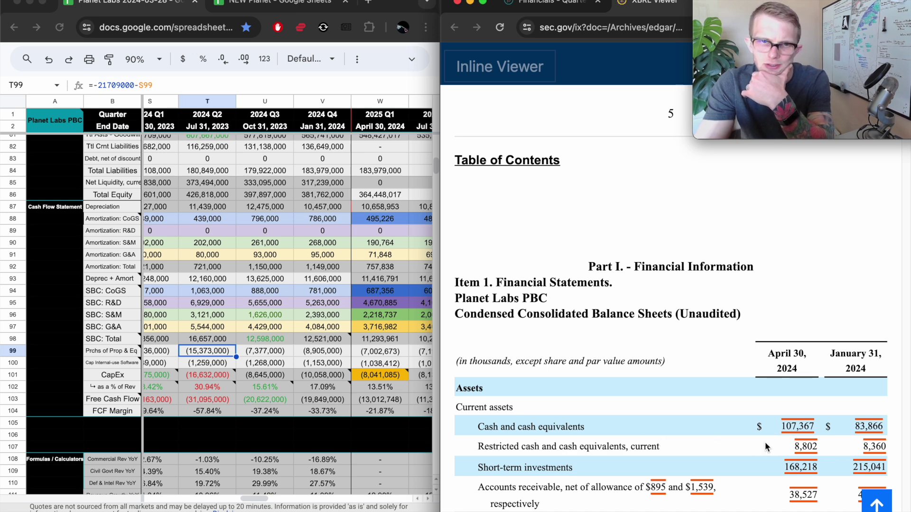
{"action": "scroll", "coordinate": [756, 445], "scroll_direction": "down", "scroll_amount": 2}
{"action": "scroll", "coordinate": [755, 442], "scroll_direction": "down", "scroll_amount": 1}
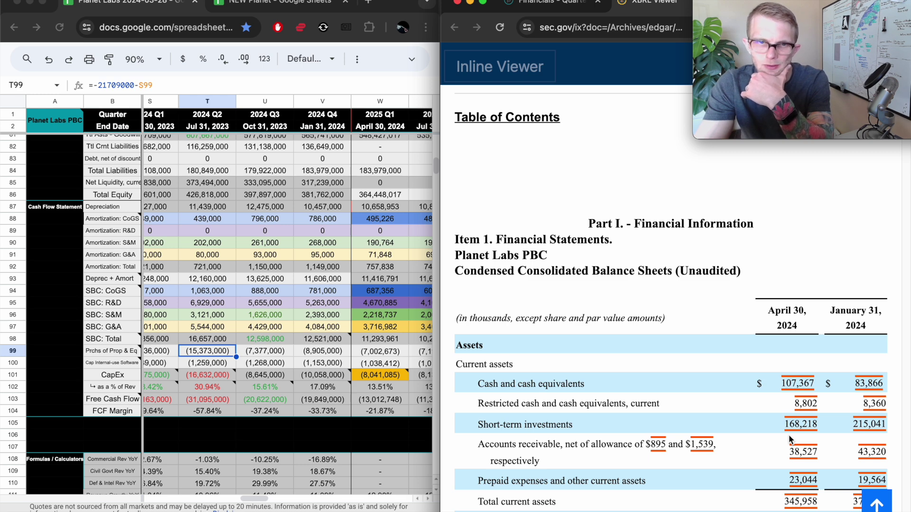
- Read the rest of the balance sheet's assets, from total current assets through total assets, for both reporting dates
{"action": "scroll", "coordinate": [734, 427], "scroll_direction": "down", "scroll_amount": 2}
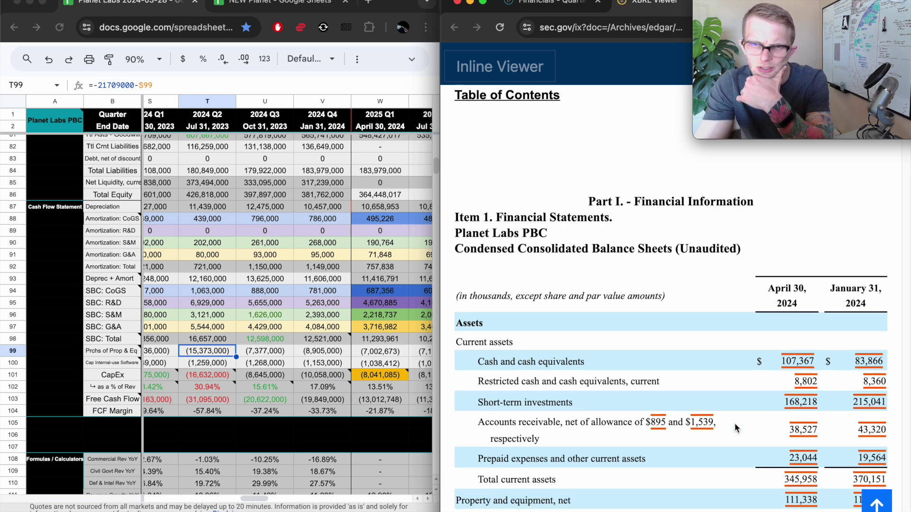
{"action": "scroll", "coordinate": [750, 418], "scroll_direction": "down", "scroll_amount": 5}
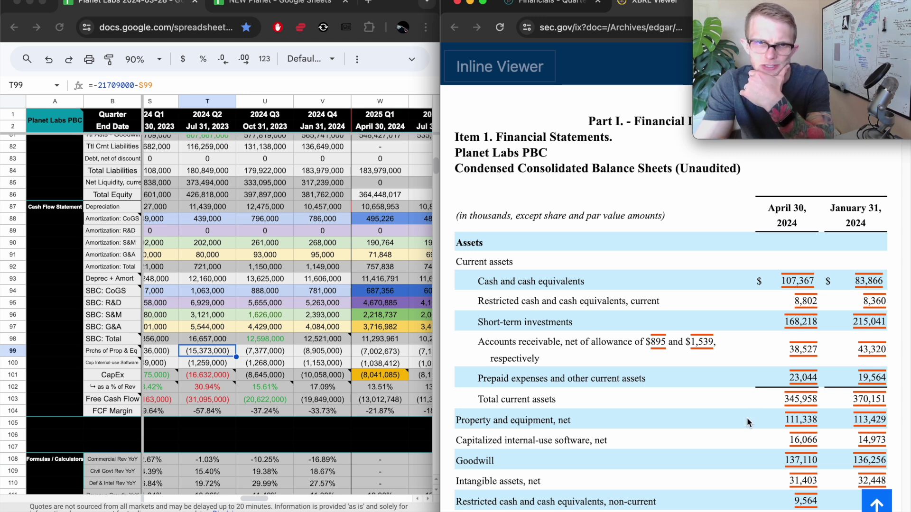
{"action": "scroll", "coordinate": [746, 417], "scroll_direction": "down", "scroll_amount": 1}
{"action": "scroll", "coordinate": [741, 426], "scroll_direction": "down", "scroll_amount": 3}
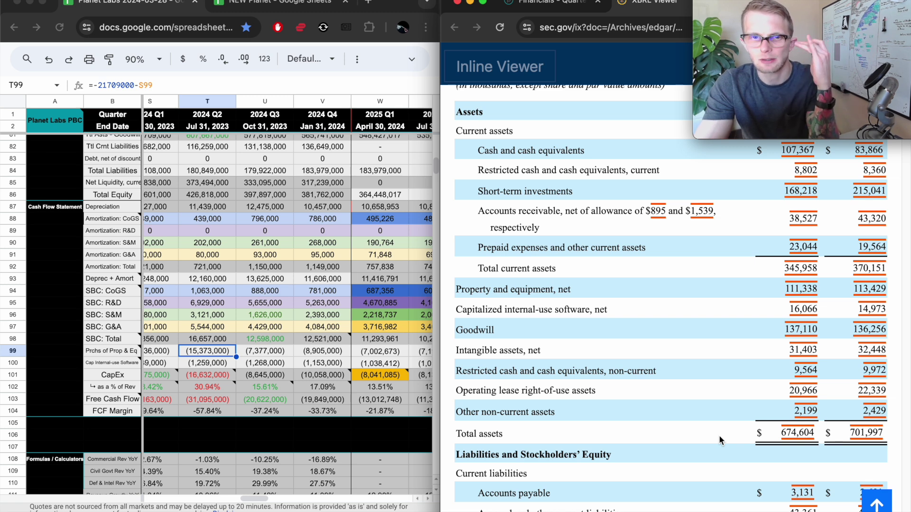
- Read the balance sheet's liabilities and stockholders' equity, comparing April 30, 2024 with January 31, 2024
{"action": "scroll", "coordinate": [719, 439], "scroll_direction": "down", "scroll_amount": 2}
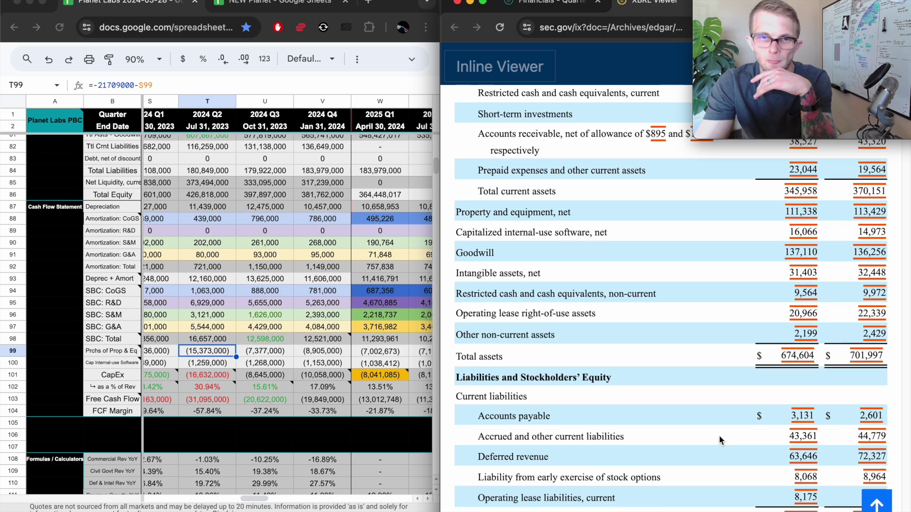
{"action": "scroll", "coordinate": [719, 439], "scroll_direction": "down", "scroll_amount": 5}
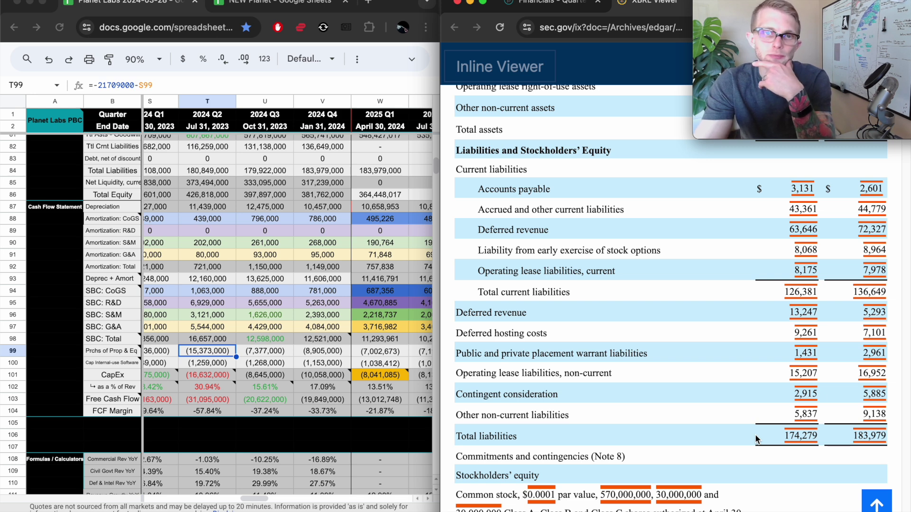
{"action": "scroll", "coordinate": [757, 438], "scroll_direction": "down", "scroll_amount": 2}
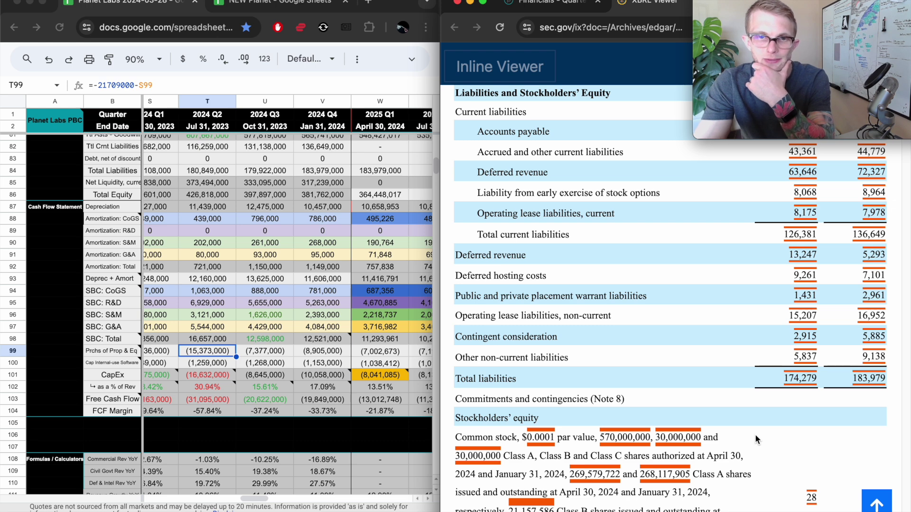
{"action": "scroll", "coordinate": [756, 438], "scroll_direction": "down", "scroll_amount": 5}
{"action": "scroll", "coordinate": [756, 437], "scroll_direction": "down", "scroll_amount": 1}
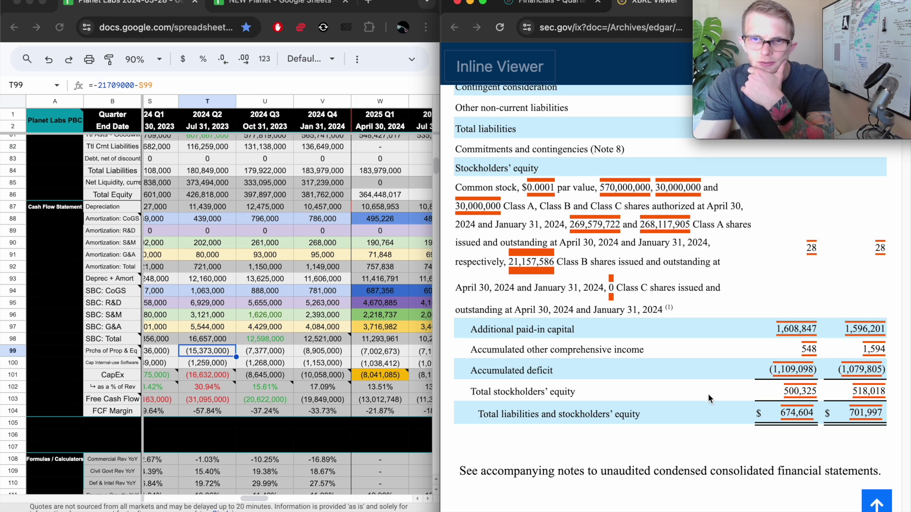
- Read the condensed consolidated statements of operations from revenue to net loss per share, comparing the three months ended April 30, 2024 and 2023
{"action": "scroll", "coordinate": [704, 389], "scroll_direction": "down", "scroll_amount": 10}
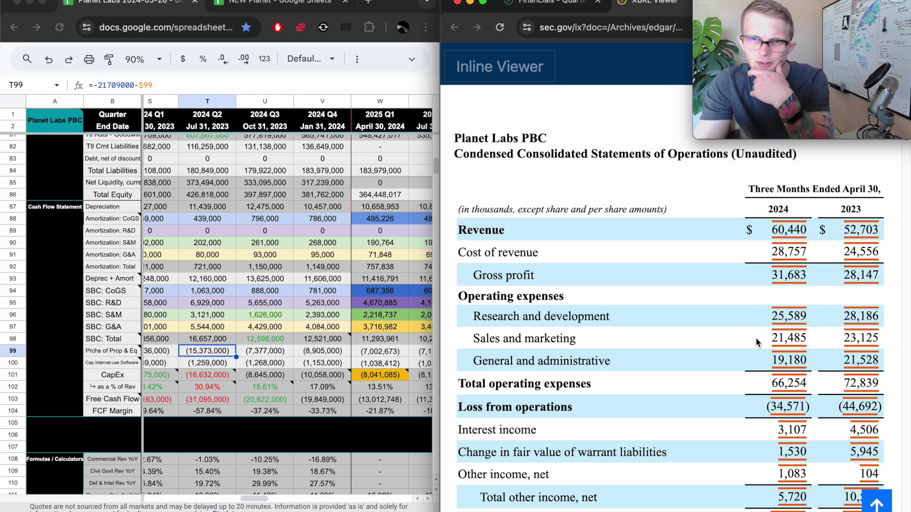
{"action": "scroll", "coordinate": [740, 342], "scroll_direction": "down", "scroll_amount": 1}
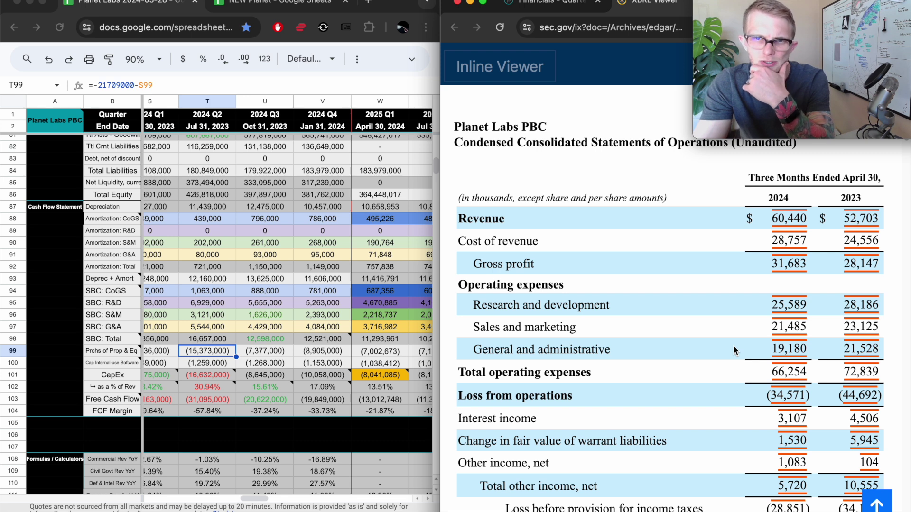
{"action": "scroll", "coordinate": [732, 350], "scroll_direction": "down", "scroll_amount": 1}
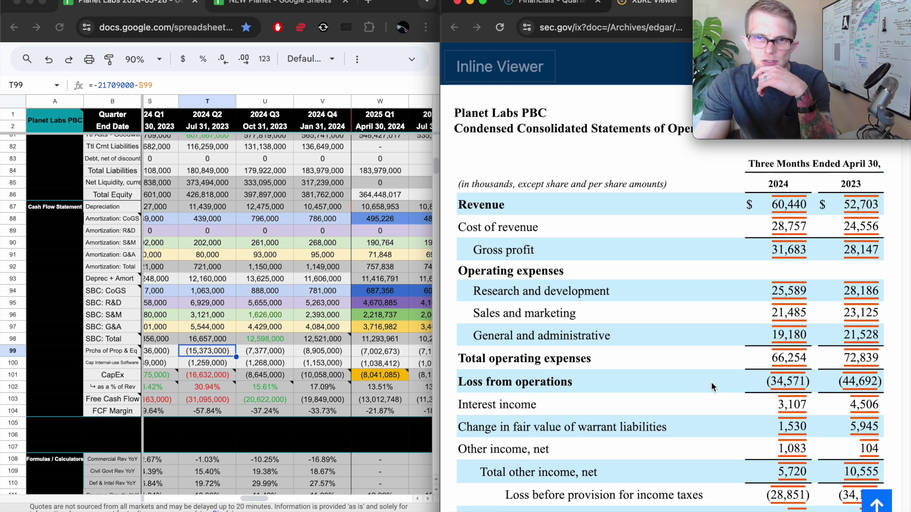
{"action": "scroll", "coordinate": [711, 383], "scroll_direction": "down", "scroll_amount": 3}
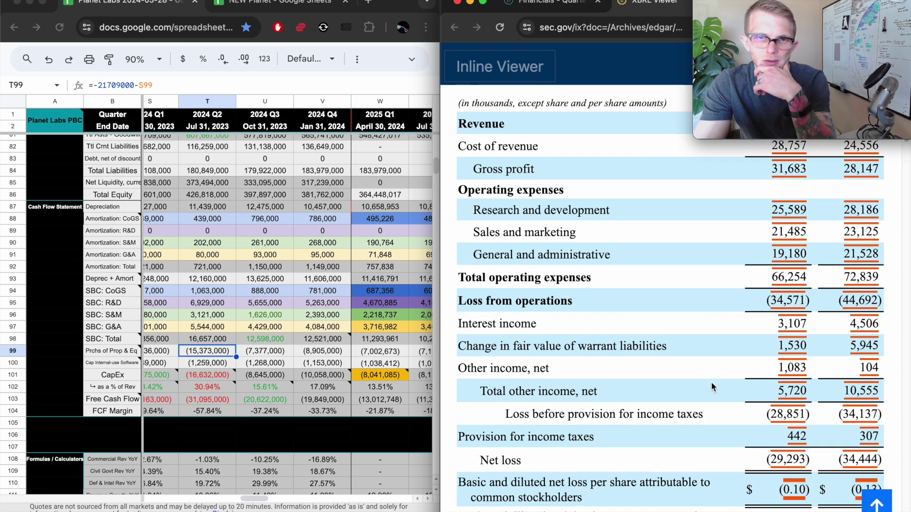
{"action": "scroll", "coordinate": [710, 382], "scroll_direction": "down", "scroll_amount": 2}
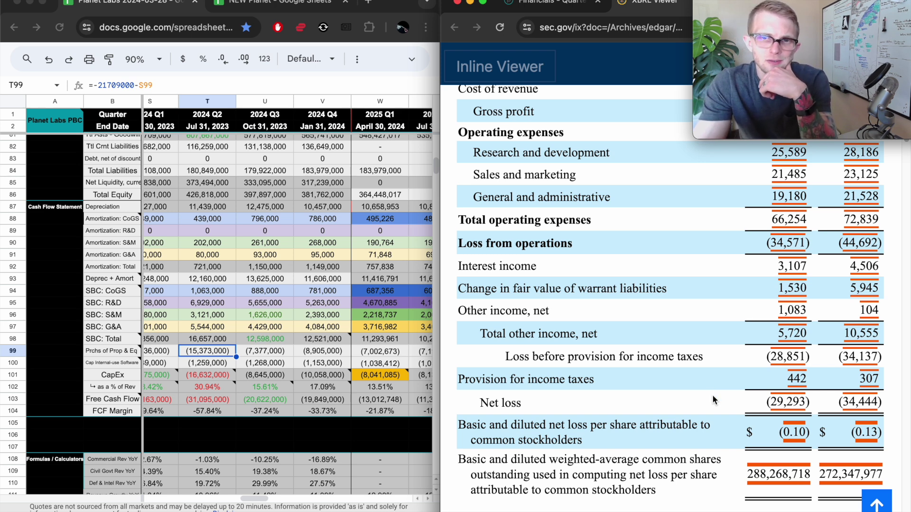
{"action": "scroll", "coordinate": [712, 395], "scroll_direction": "down", "scroll_amount": 1}
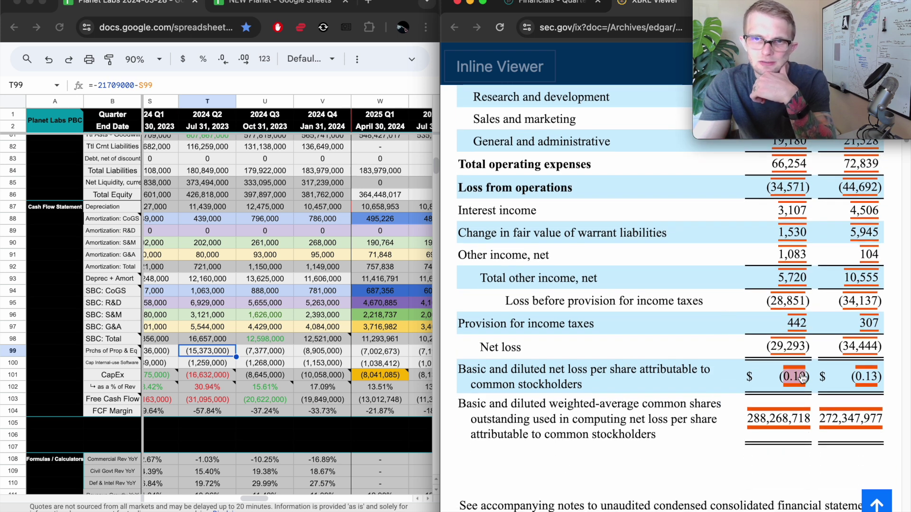
- Skim the filing's statements of comprehensive loss and of stockholders' equity
{"action": "scroll", "coordinate": [710, 380], "scroll_direction": "down", "scroll_amount": 10}
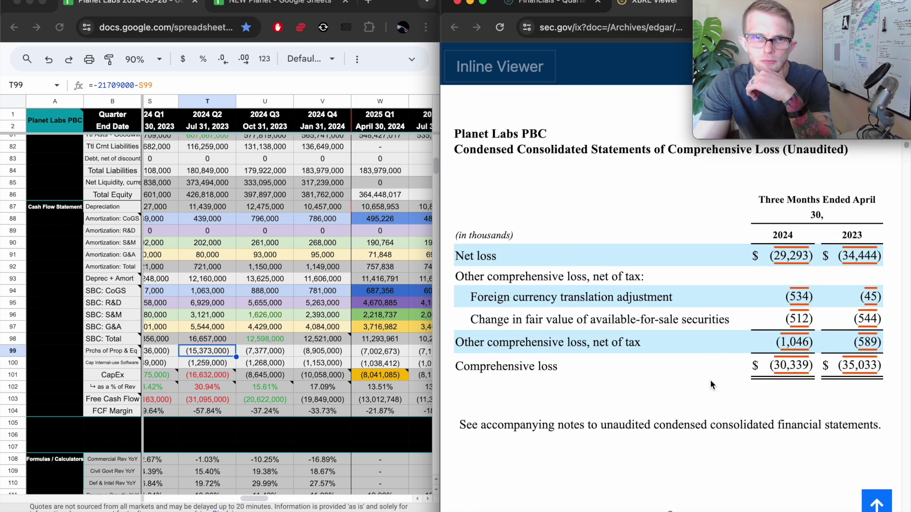
{"action": "scroll", "coordinate": [710, 379], "scroll_direction": "down", "scroll_amount": 10}
{"action": "scroll", "coordinate": [710, 381], "scroll_direction": "down", "scroll_amount": 8}
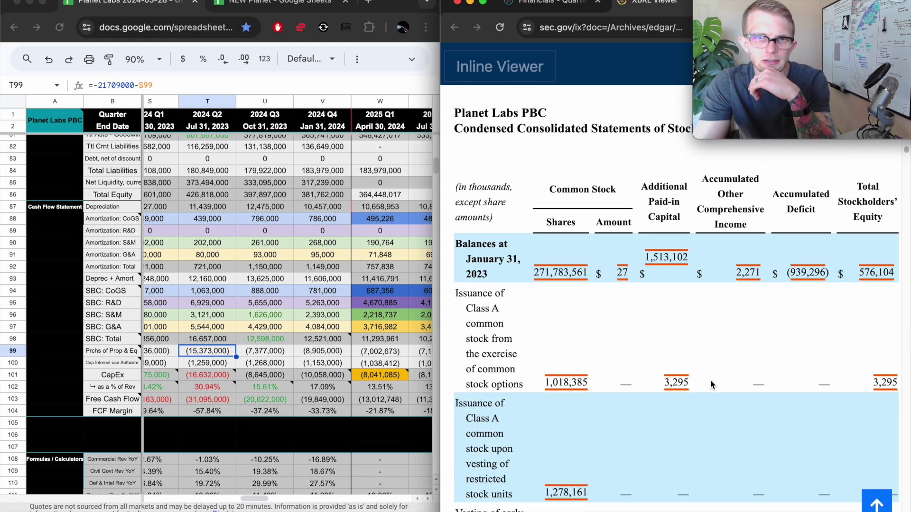
{"action": "scroll", "coordinate": [710, 380], "scroll_direction": "down", "scroll_amount": 10}
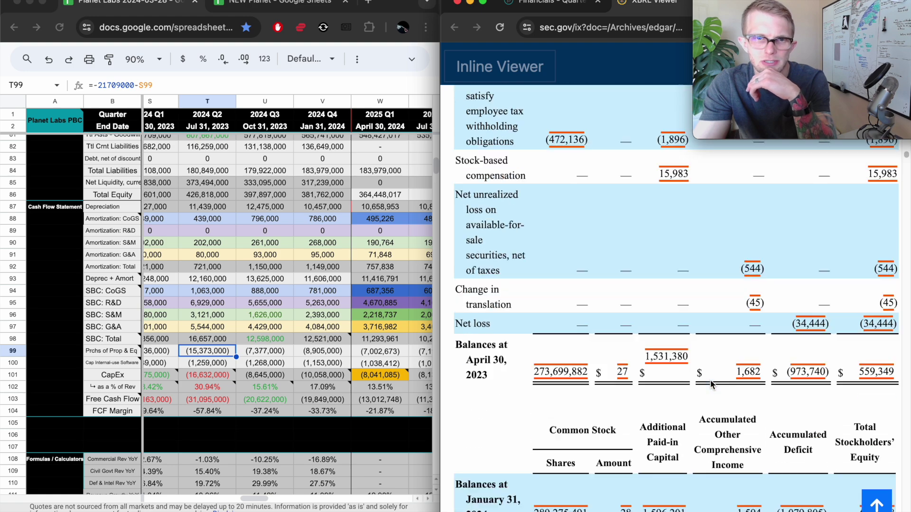
- Read the stock-based compensation expense table in Note 11, comparing each expense category across the two years
{"action": "scroll", "coordinate": [710, 380], "scroll_direction": "down", "scroll_amount": 10}
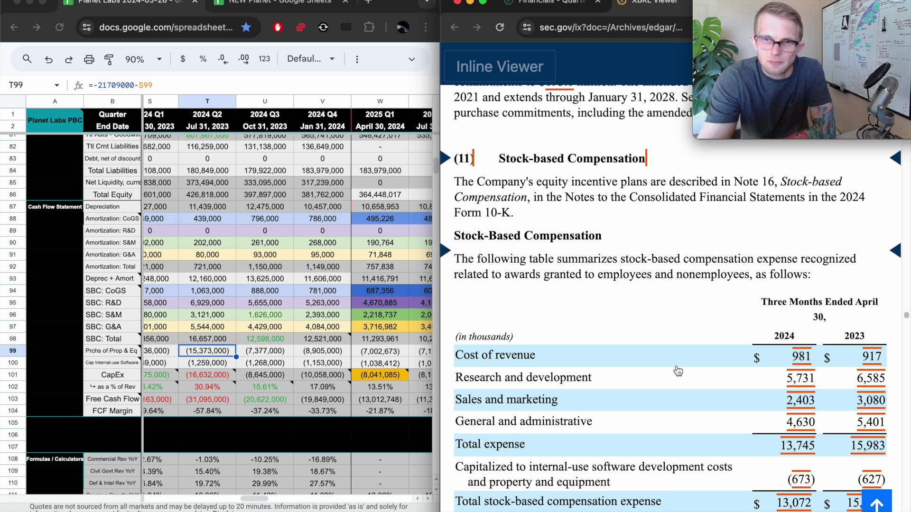
{"action": "scroll", "coordinate": [677, 370], "scroll_direction": "down", "scroll_amount": 1}
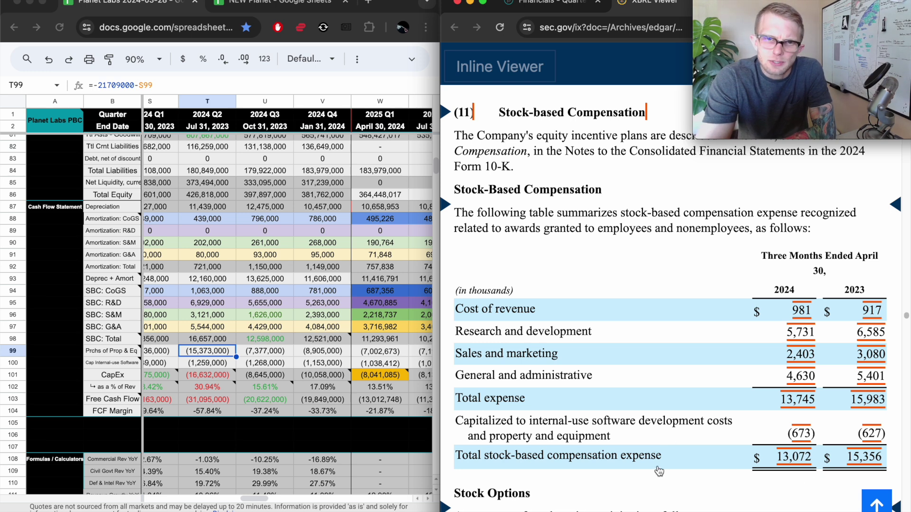
{"action": "scroll", "coordinate": [854, 477], "scroll_direction": "down", "scroll_amount": 1}
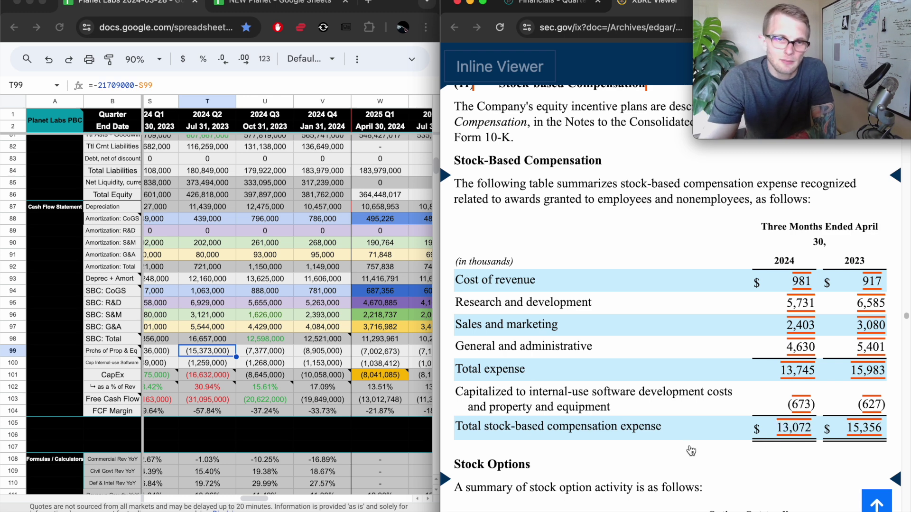
{"action": "scroll", "coordinate": [691, 451], "scroll_direction": "down", "scroll_amount": 1}
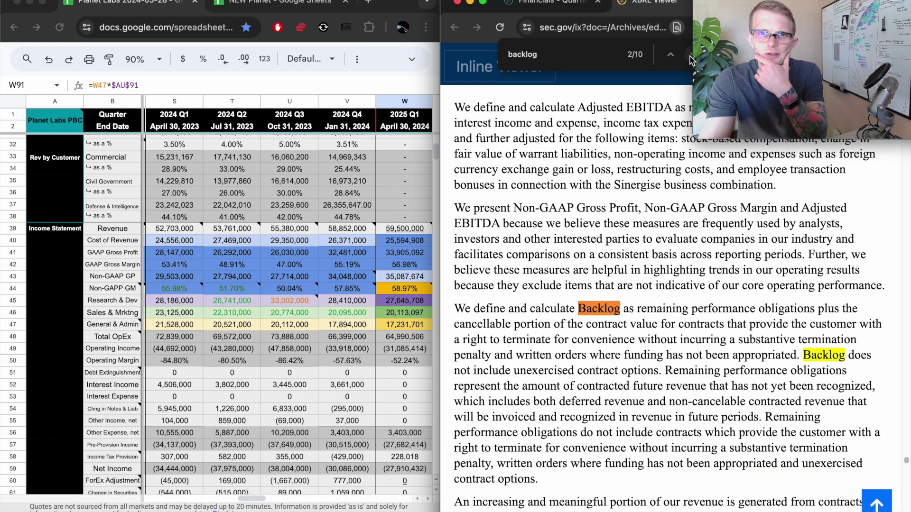
- Go through the filing's matches for "backlog" to the Backlog reconciliation table and read it with the expected recognition schedule
{"action": "left_click", "coordinate": [690, 56]}
{"action": "left_click", "coordinate": [689, 56]}
{"action": "left_click", "coordinate": [689, 56]}
{"action": "left_click", "coordinate": [690, 56]}
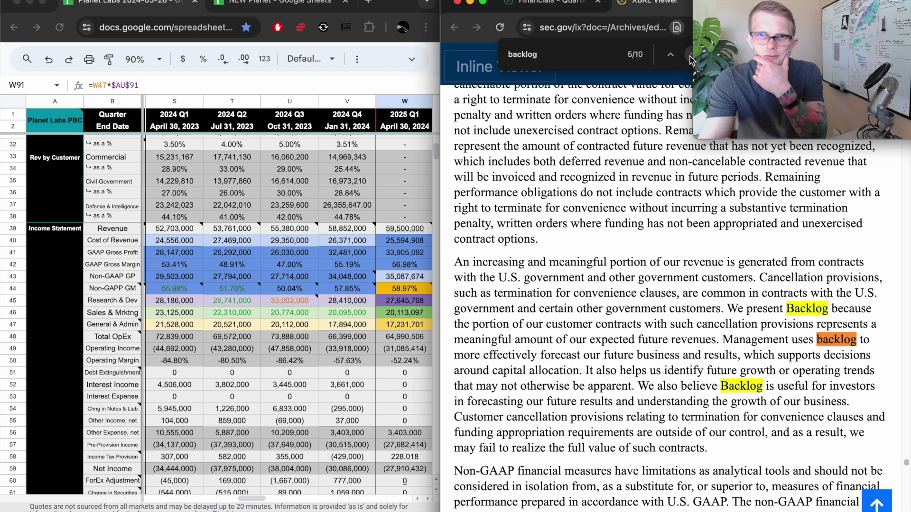
{"action": "left_click", "coordinate": [690, 56]}
{"action": "left_click", "coordinate": [689, 56]}
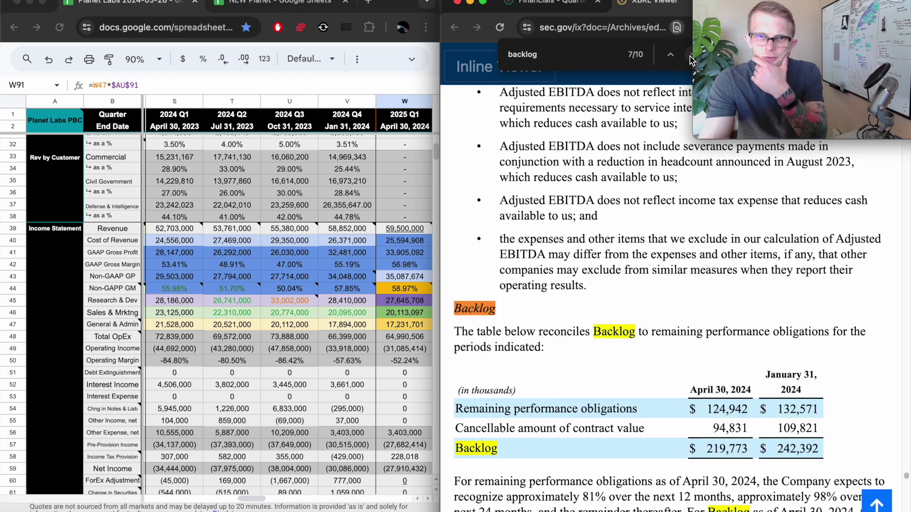
{"action": "scroll", "coordinate": [561, 274], "scroll_direction": "down", "scroll_amount": 2}
{"action": "scroll", "coordinate": [561, 274], "scroll_direction": "down", "scroll_amount": 2}
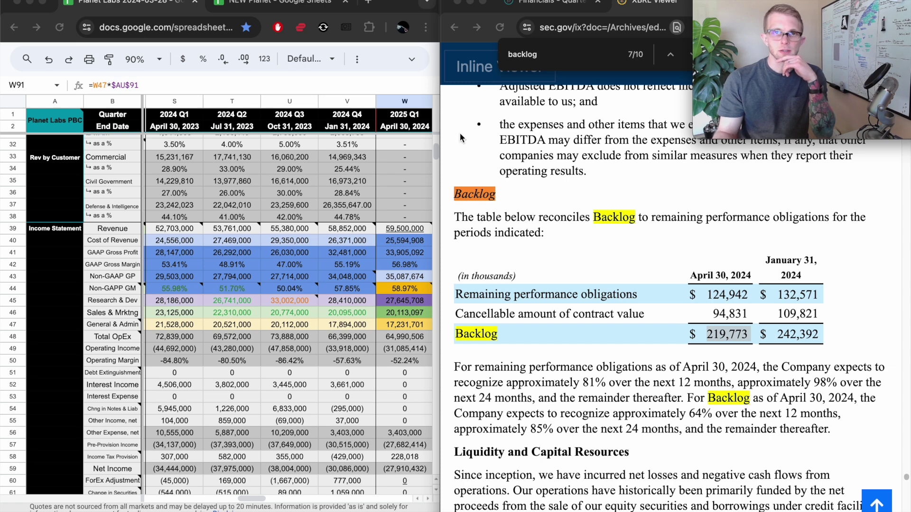
- In the financial model spreadsheet, select the projected Revenue cells from 2025 Q2 through 2026 Q1 (X39:AA39) to compare with the backlog
{"action": "scroll", "coordinate": [395, 190], "scroll_direction": "right", "scroll_amount": 4}
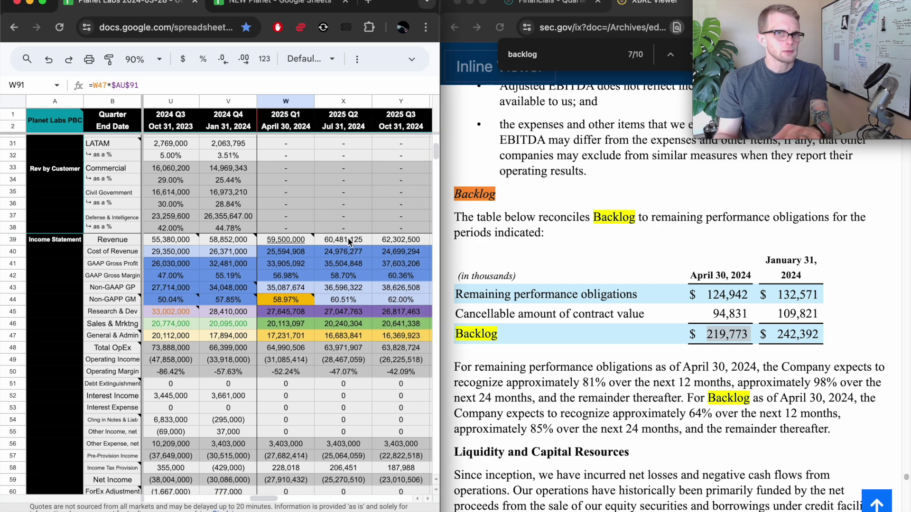
{"action": "left_click", "coordinate": [350, 239]}
{"action": "scroll", "coordinate": [345, 242], "scroll_direction": "right", "scroll_amount": 5}
{"action": "scroll", "coordinate": [345, 242], "scroll_direction": "right", "scroll_amount": 2}
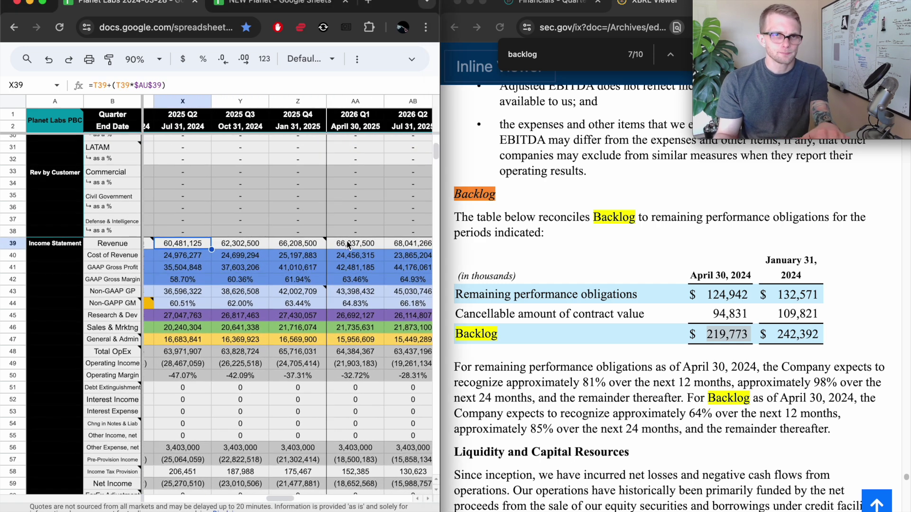
{"action": "left_click", "coordinate": [348, 245], "text": "shift"}
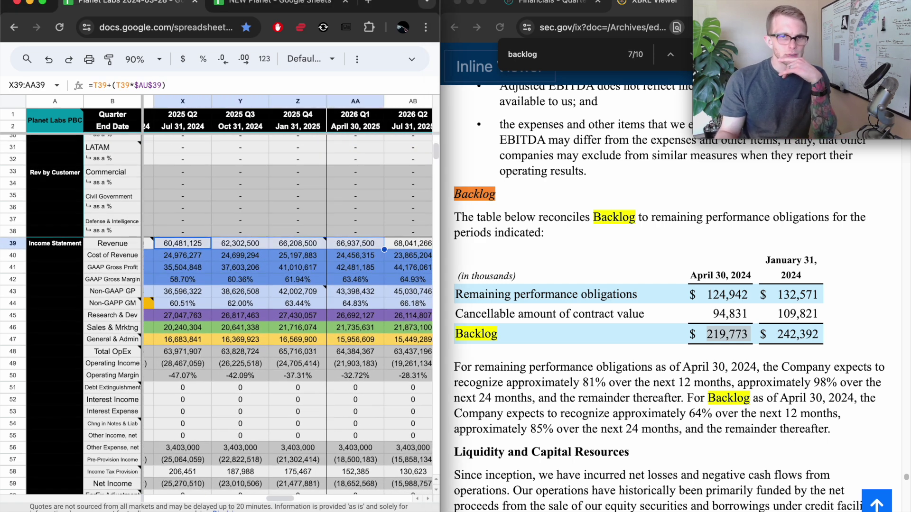